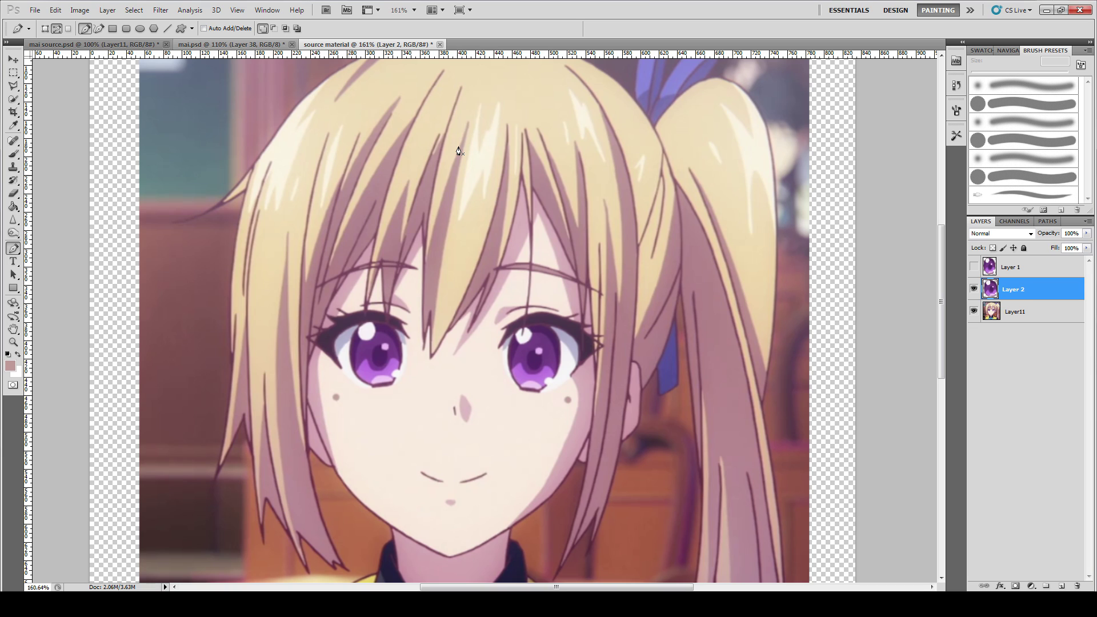
Switch to mai.psd and toggle the hair layers Layer 1, Layer 3 and Layer 2 off and on to inspect each part.
click(146, 46)
click(275, 46)
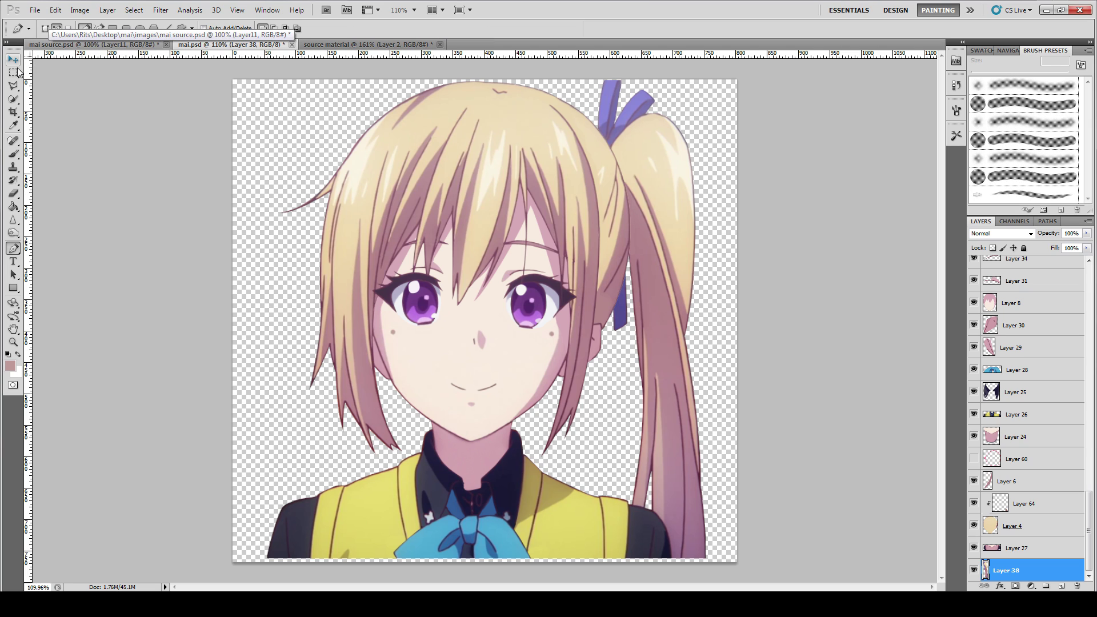
scroll(1007, 411, up, 5)
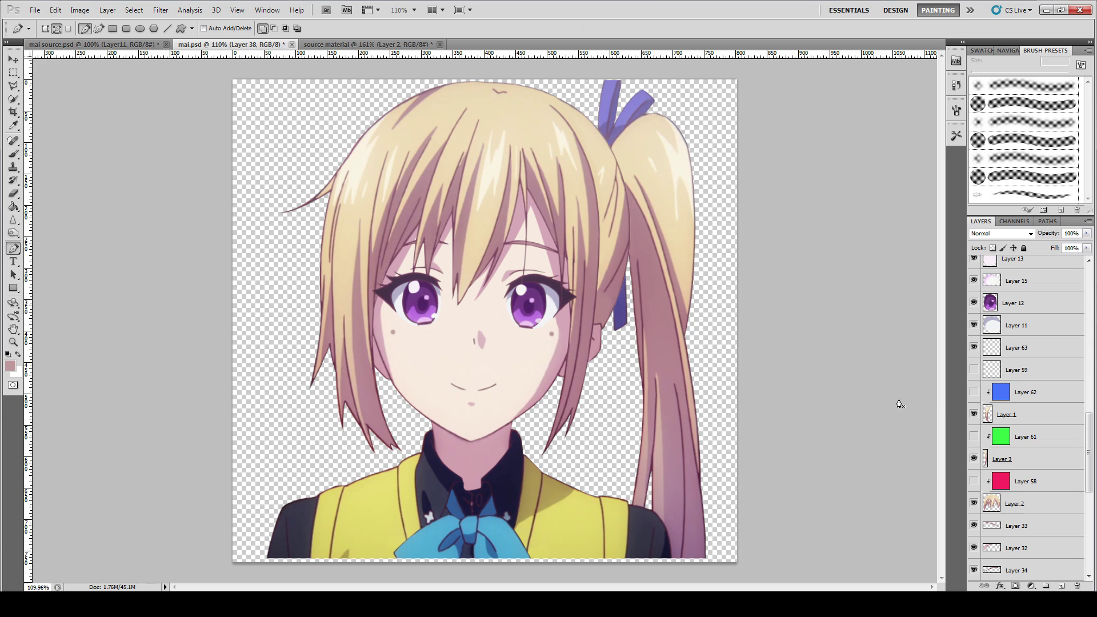
click(975, 415)
click(975, 414)
click(975, 415)
click(975, 415)
click(975, 459)
click(974, 459)
click(975, 504)
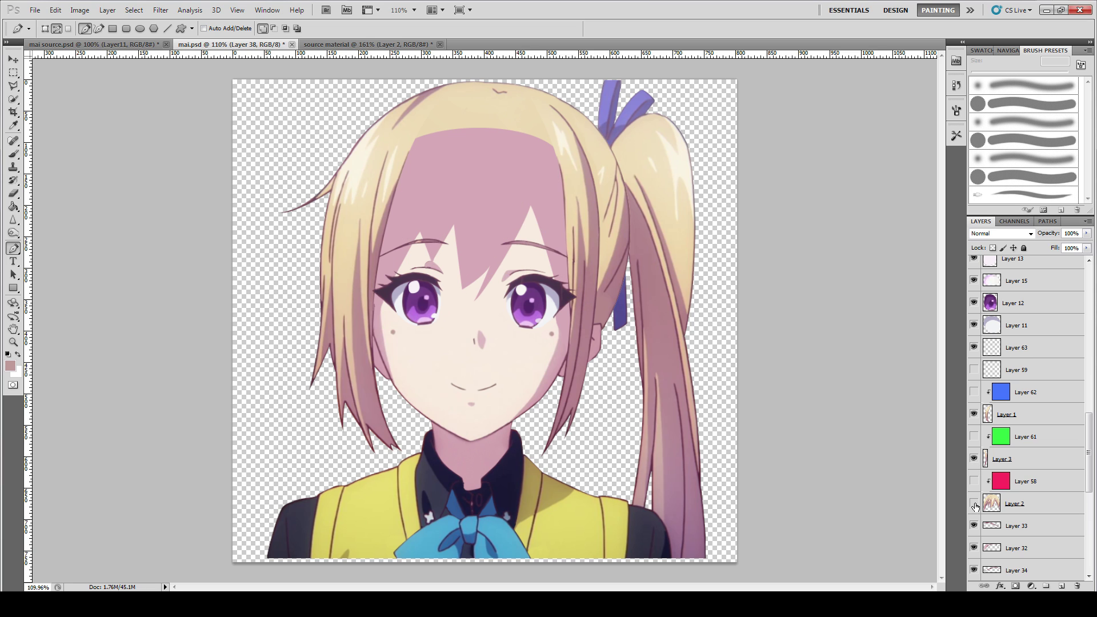
click(975, 504)
Try to shift the back hair, Layer 4, sideways towards the ponytail with the Move tool and undo the move.
click(13, 59)
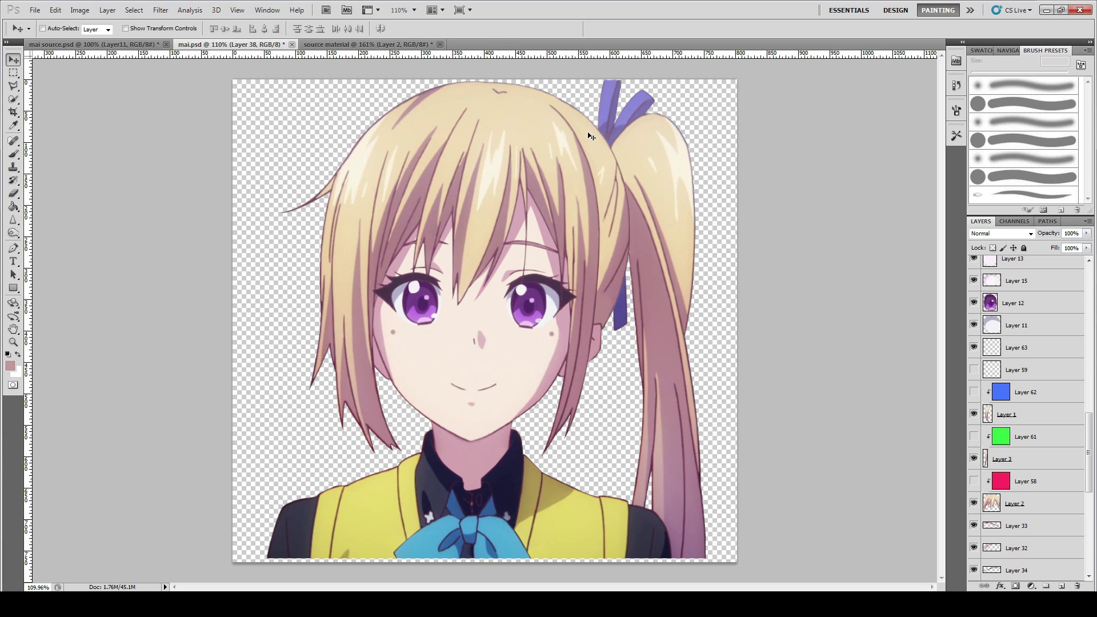
ctrl+click(606, 150)
drag(617, 196, 683, 196)
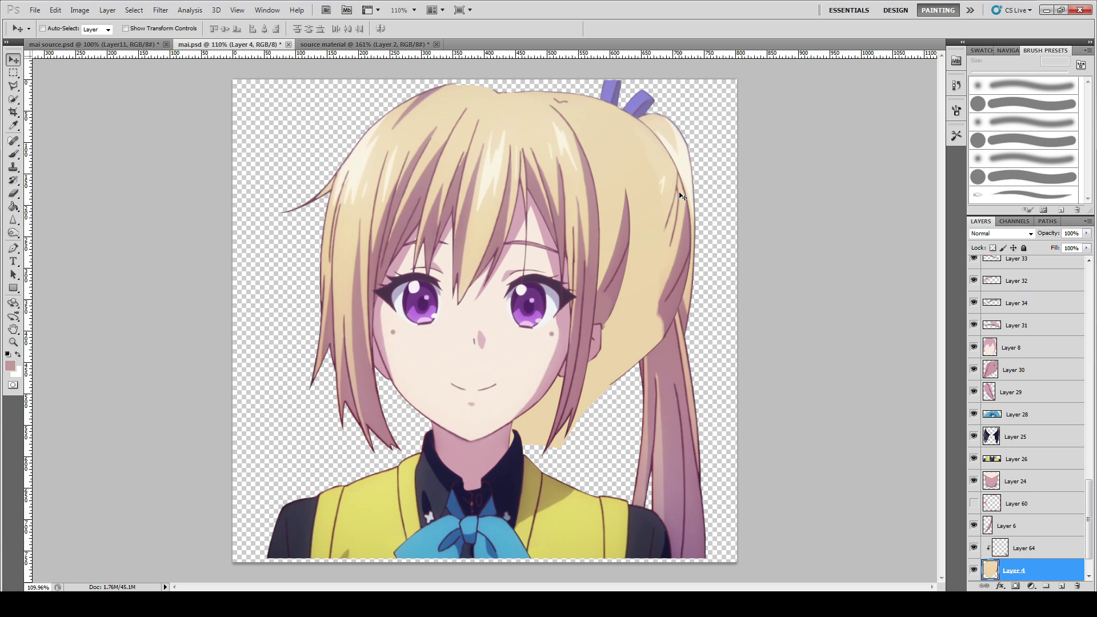
key(ctrl+z)
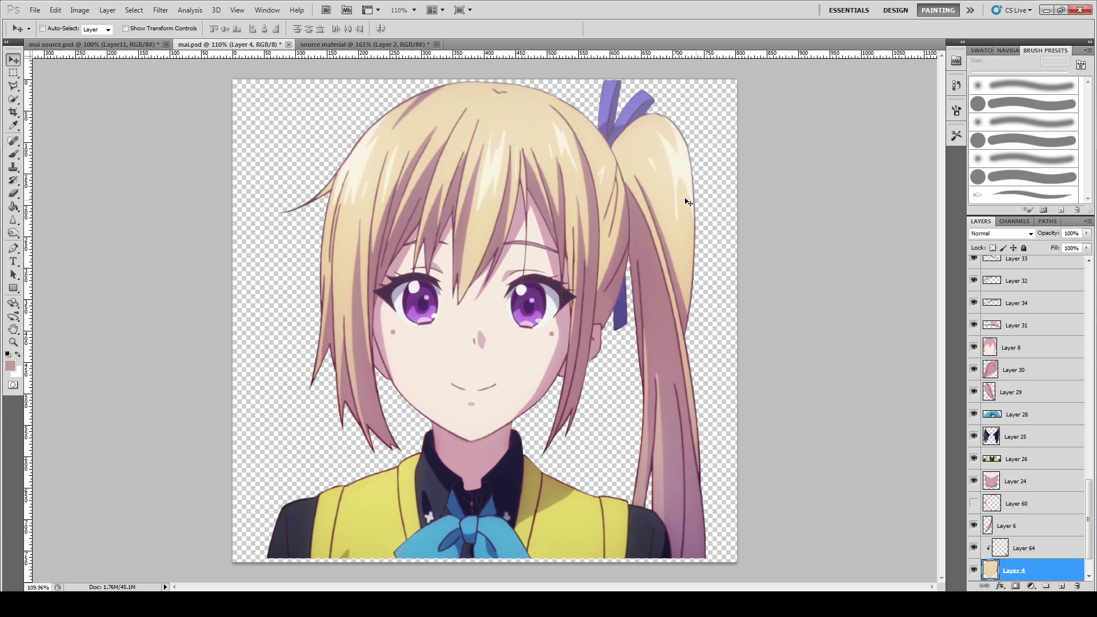
Select the fringe layer, Layer 2, and show the red, green and blue hair overlays on Layers 58, 61 and 62.
ctrl+click(688, 202)
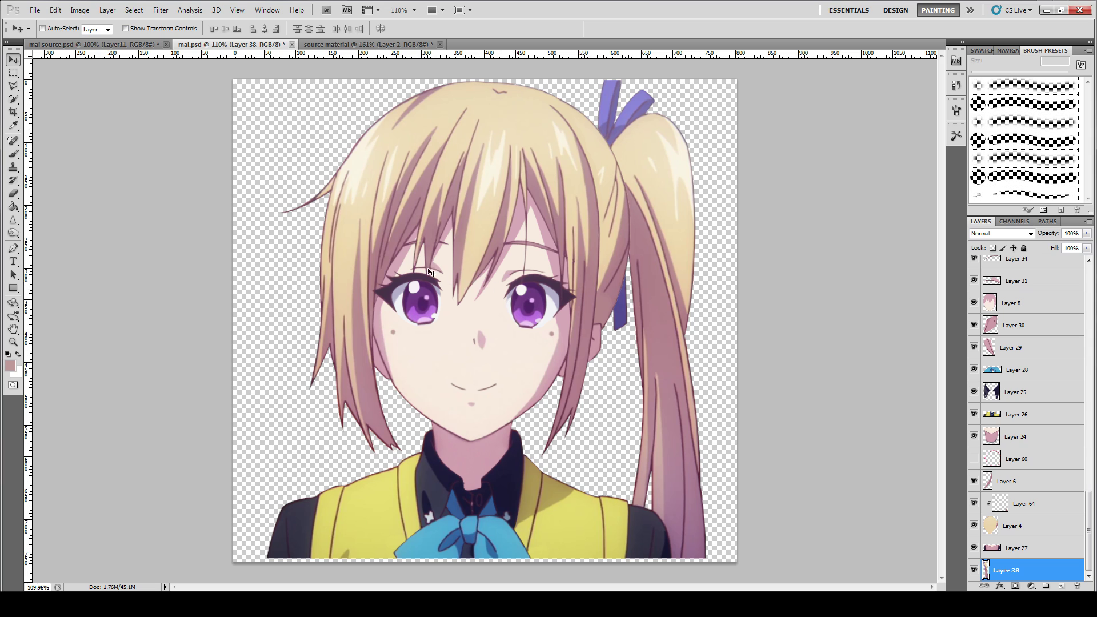
ctrl+click(469, 211)
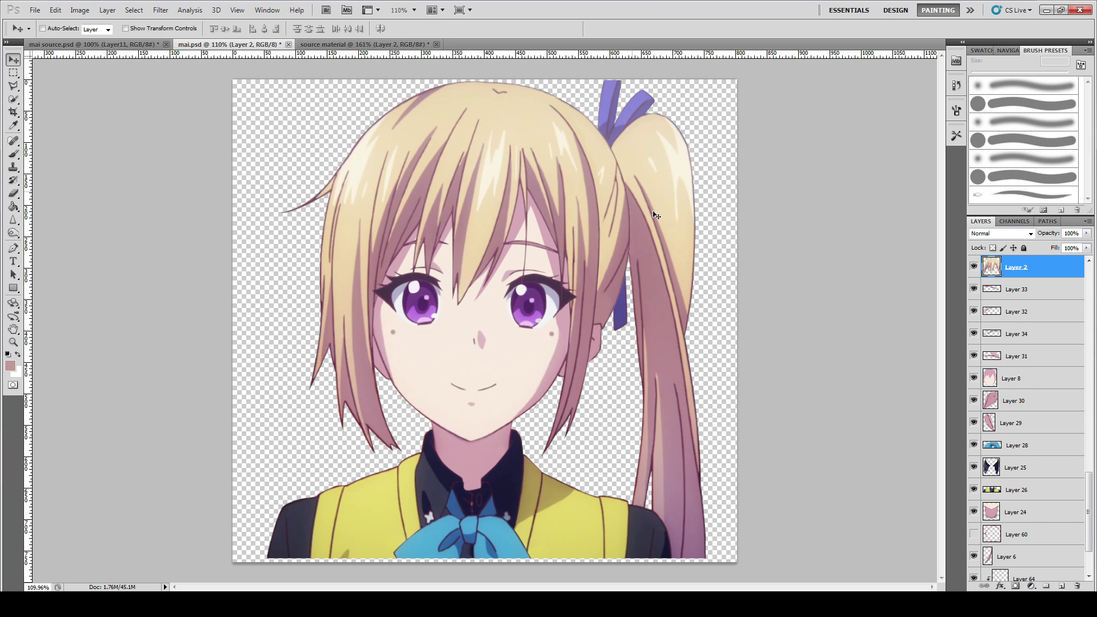
scroll(1037, 355, up, 3)
click(973, 379)
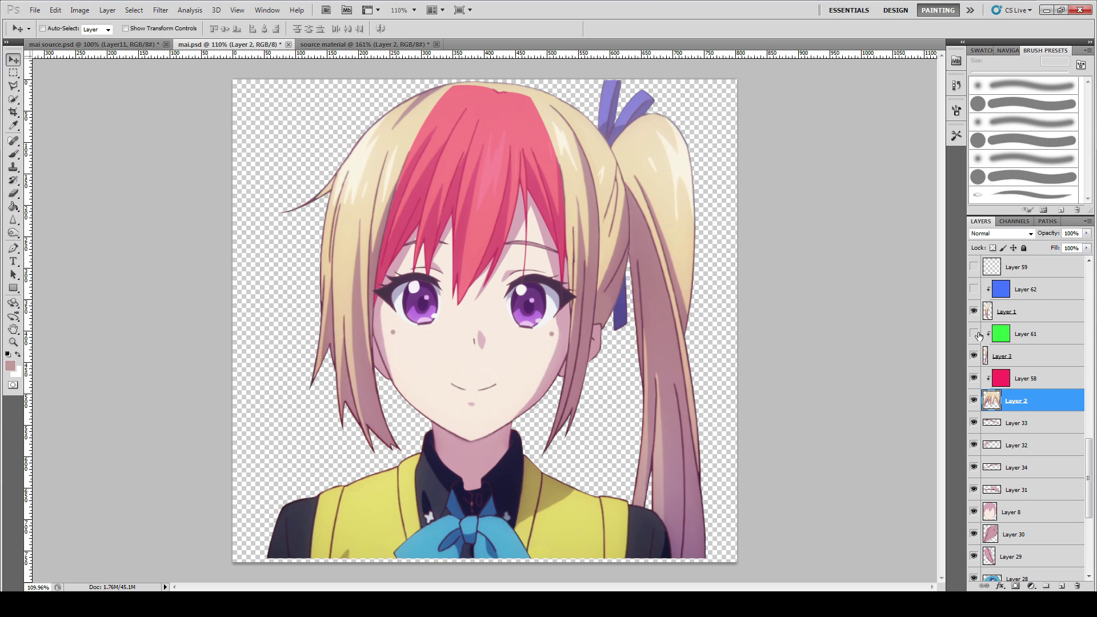
click(973, 334)
click(974, 289)
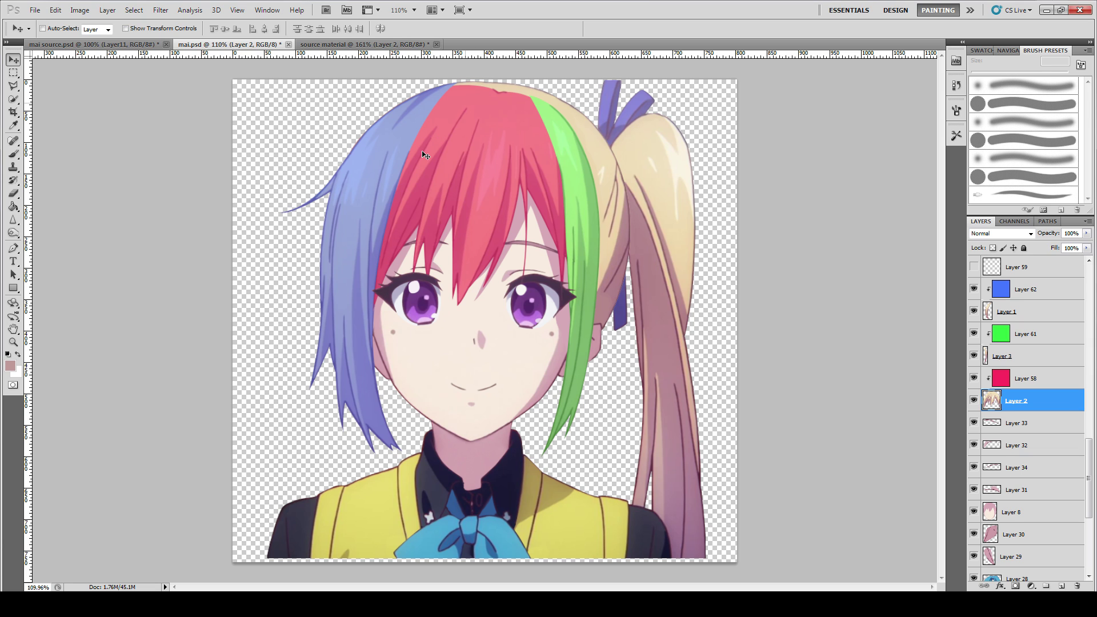
Show and select Layer 59, ready the Brush tool and set the foreground color to a light red.
click(14, 140)
click(13, 153)
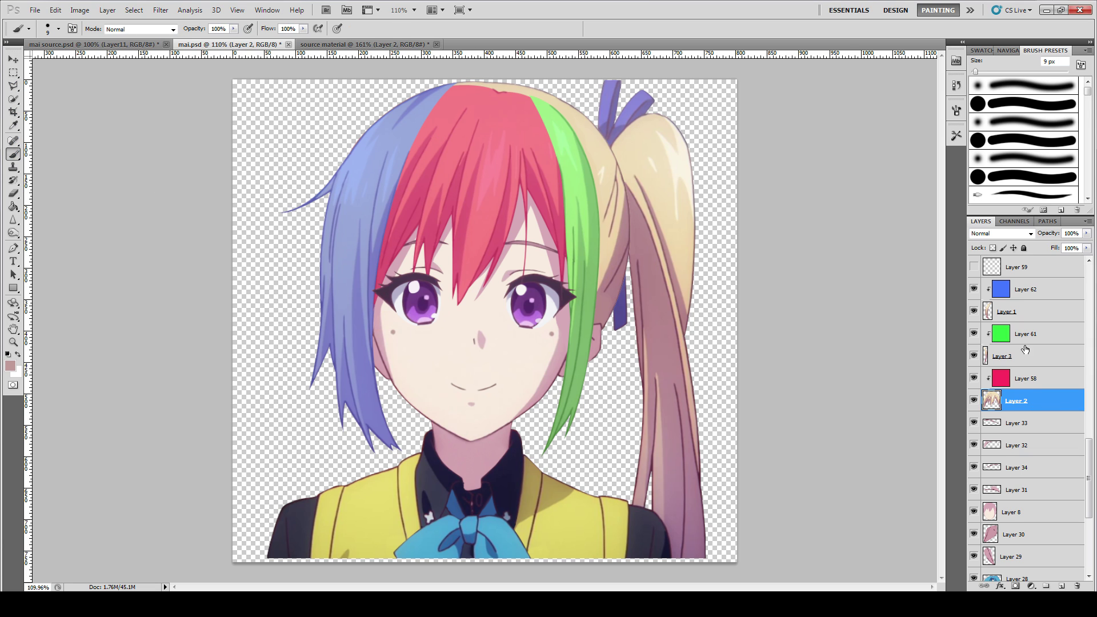
scroll(1028, 325, up, 1)
click(974, 290)
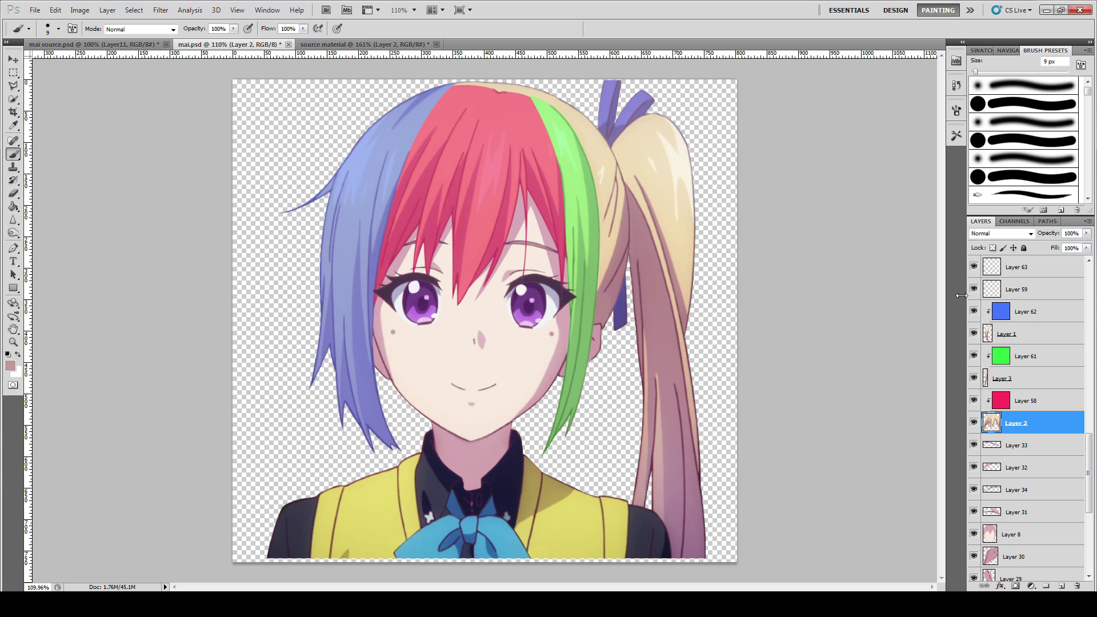
click(1017, 289)
click(10, 365)
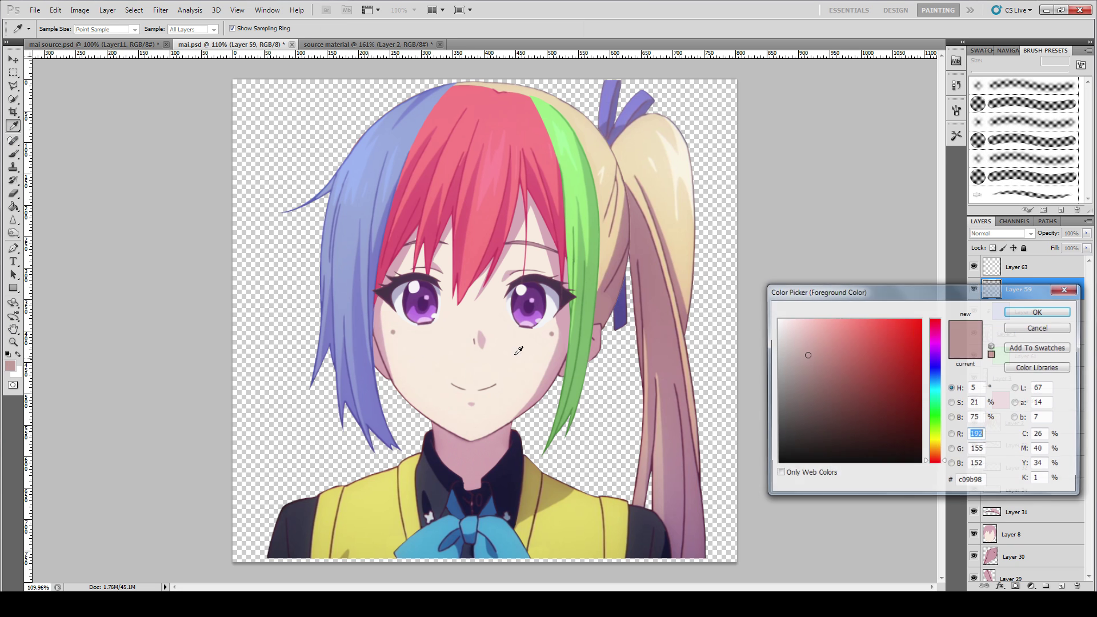
click(895, 358)
click(1037, 312)
Paint a trial red arrow from the cheek outwards across the blue side hair and undo it.
mouse_move(395, 356)
mouse_down()
mouse_move(271, 347)
mouse_move(289, 354)
mouse_up()
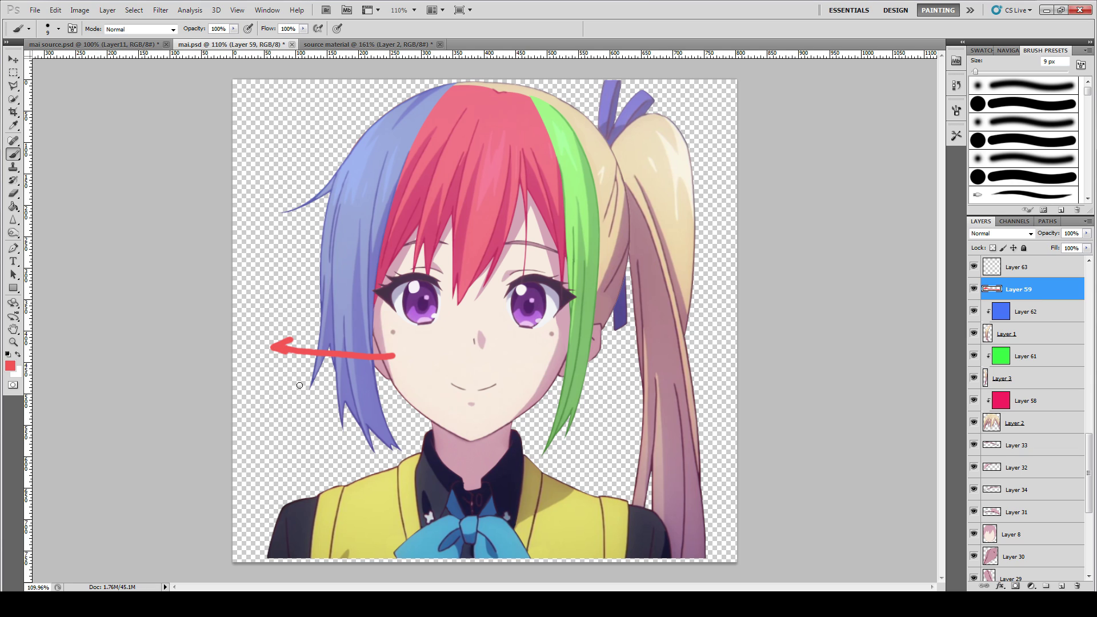
key(ctrl+z)
key(ctrl+z)
key(ctrl+z)
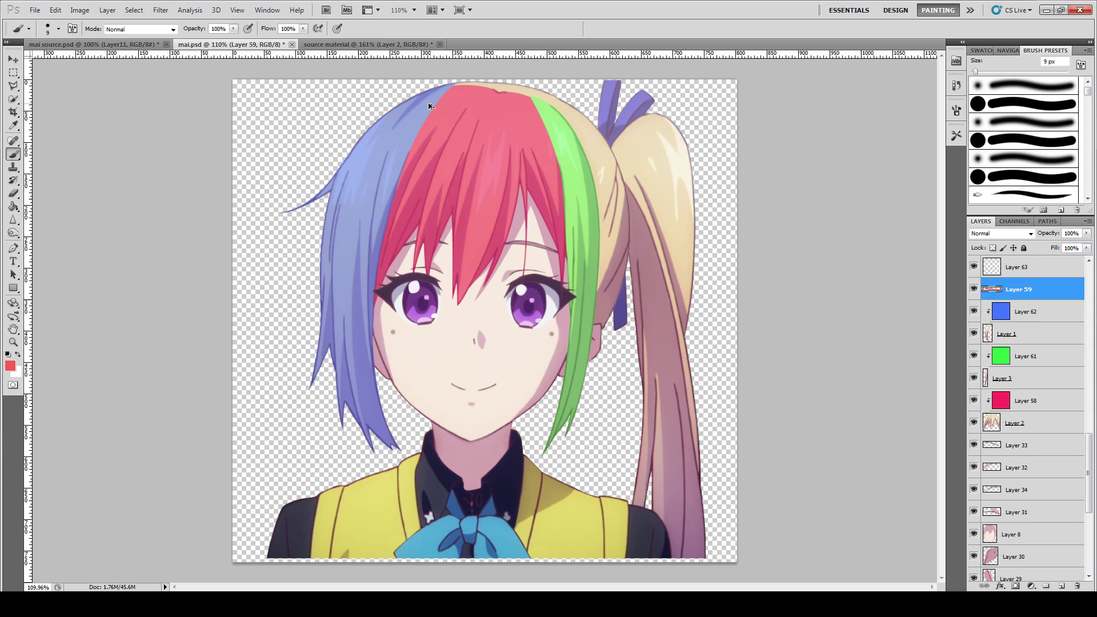
key(ctrl+alt+z)
key(alt+bracketright)
key(alt+bracketright)
Paint two parallel red arrows across the blue side hair on Layer 59, pointing away from the face.
click(390, 182)
shift+click(326, 181)
drag(385, 206, 312, 207)
mouse_move(334, 169)
mouse_down()
mouse_move(318, 182)
mouse_move(330, 194)
mouse_up()
drag(321, 200, 317, 219)
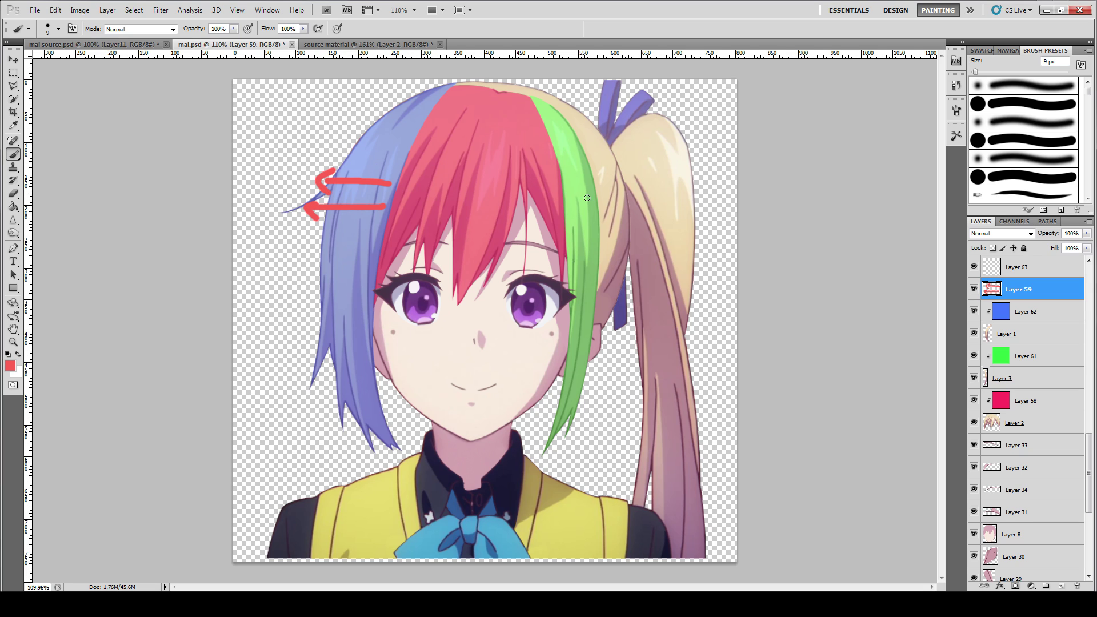
Paint red arrows over the fringe and green side lock, and trace the border between the fringe and blue hair.
drag(531, 199, 462, 201)
mouse_move(492, 187)
mouse_down()
mouse_move(462, 201)
mouse_move(481, 215)
mouse_up()
drag(592, 232, 554, 229)
drag(555, 230, 570, 244)
mouse_move(430, 119)
mouse_down()
mouse_move(388, 207)
mouse_move(374, 326)
mouse_up()
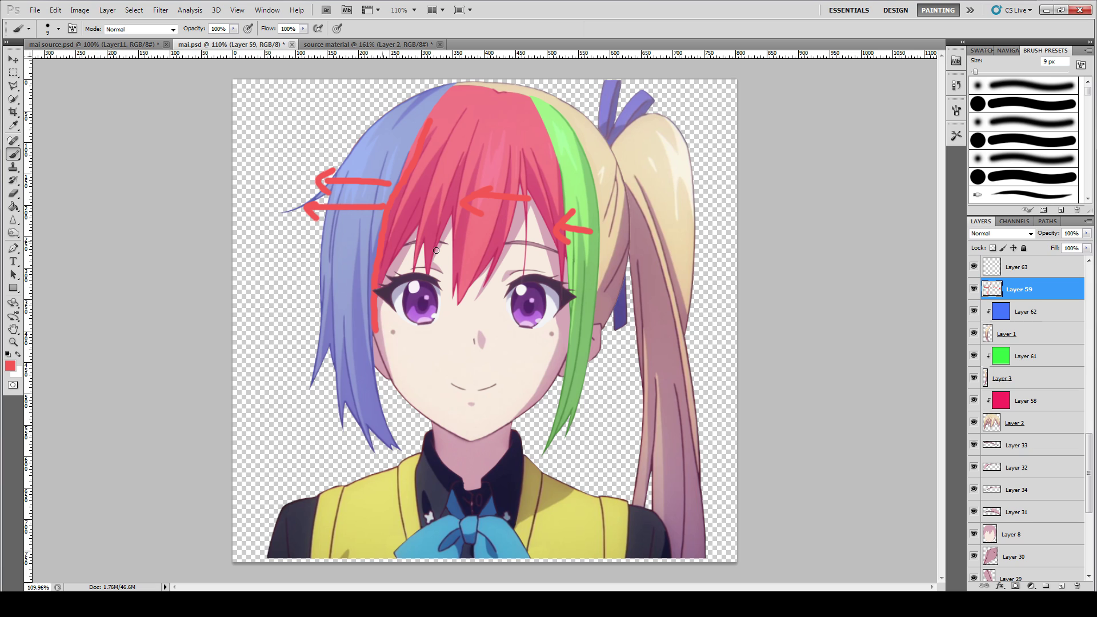
Undo the red arrows and border line painted on Layer 59.
key(ctrl+z)
key(ctrl+z)
key(ctrl+z)
key(ctrl+alt+z)
key(ctrl+alt+z)
key(ctrl+alt+z)
key(ctrl+alt+z)
key(ctrl+alt+z)
key(ctrl+alt+z)
key(ctrl+alt+z)
key(ctrl+alt+z)
key(ctrl+alt+z)
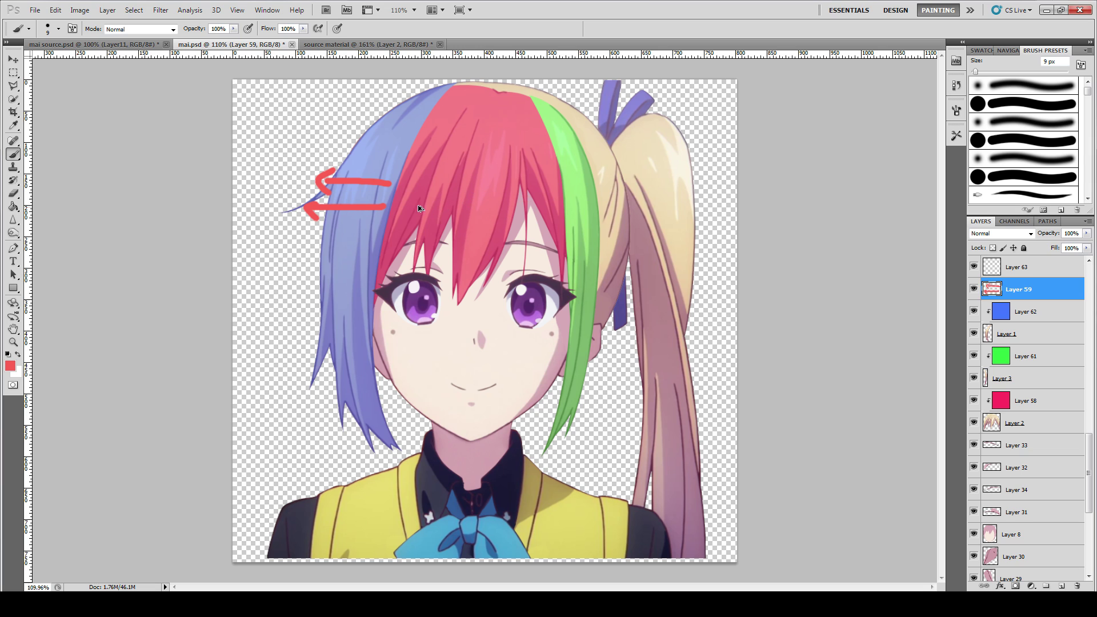
Try to shift the blue side hair, Layer 1, away from the face and undo the move.
ctrl+click(388, 213)
drag(374, 260, 280, 258)
key(ctrl+z)
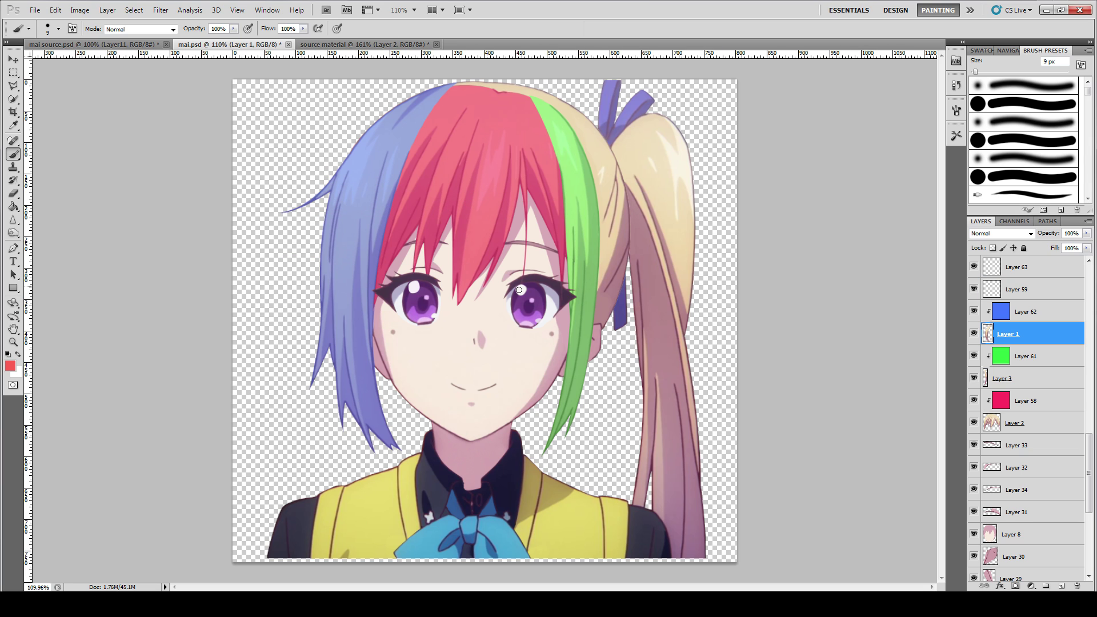
Paint red strokes on Layer 59 around the cheek and the blue side hair's inner edge, and undo them.
click(1046, 297)
mouse_move(423, 339)
mouse_down()
mouse_move(302, 326)
mouse_move(337, 355)
mouse_up()
mouse_move(375, 286)
mouse_down()
mouse_move(428, 129)
mouse_move(399, 168)
mouse_move(383, 258)
mouse_up()
key(ctrl+alt+z)
key(ctrl+alt+z)
key(ctrl+alt+z)
key(ctrl+alt+z)
Set Layer 1's blend mode to Hard Light and hide the back hair on Layer 4.
click(1018, 234)
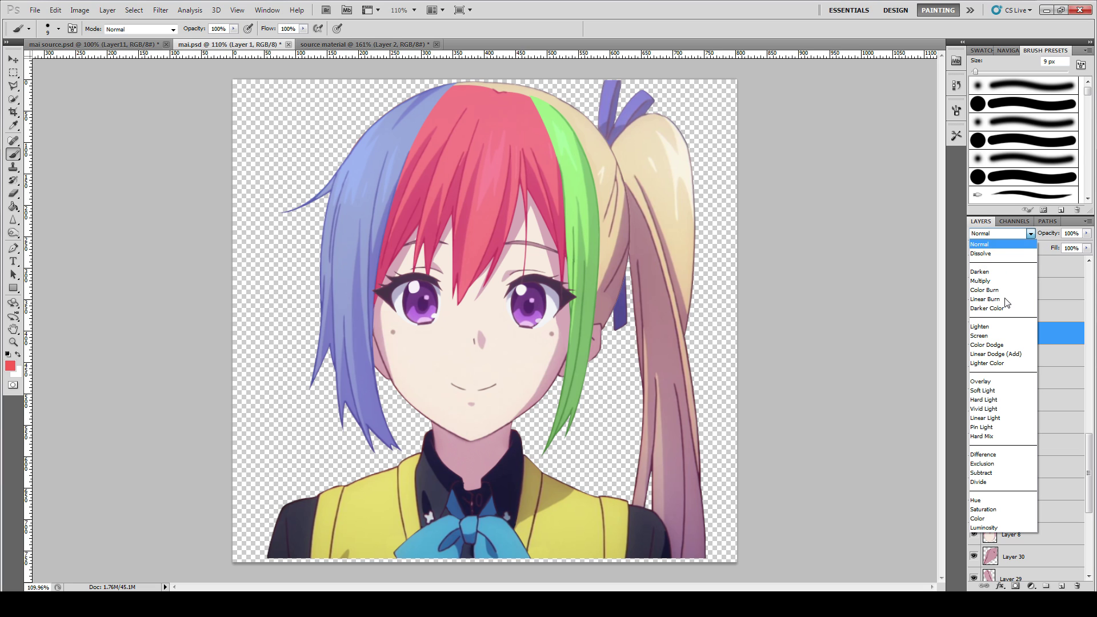
click(990, 400)
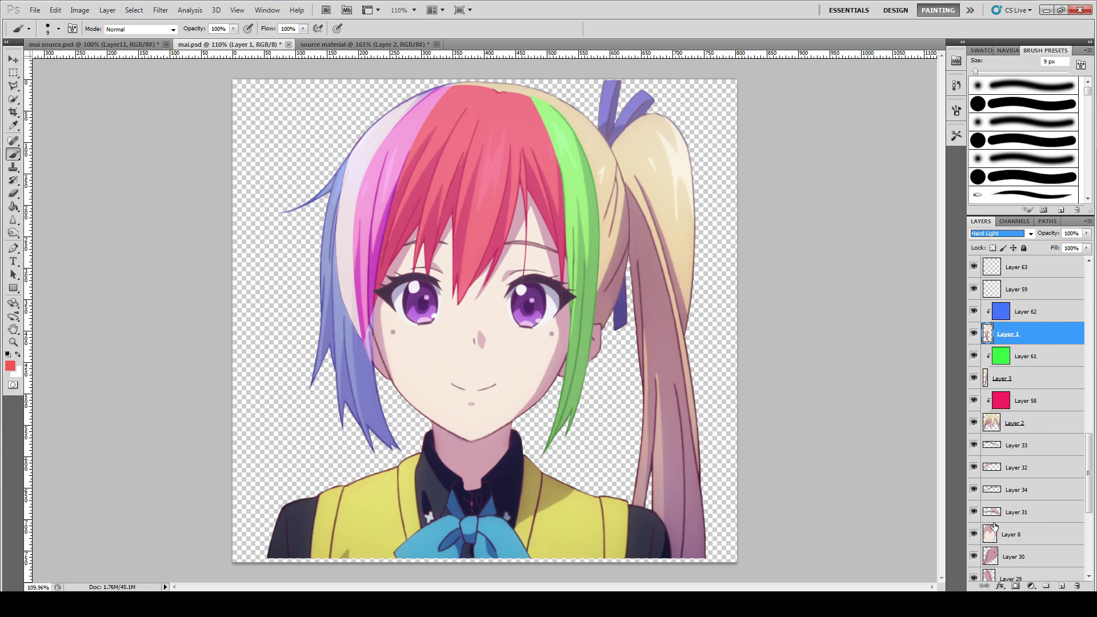
scroll(991, 498, down, 5)
click(974, 524)
scroll(1033, 445, up, 5)
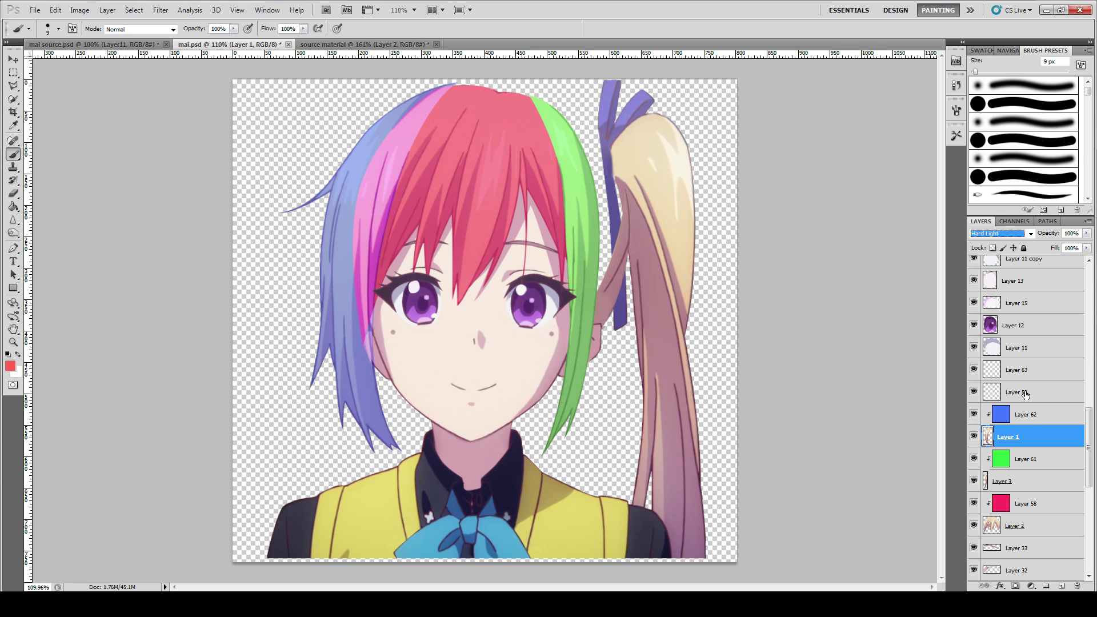
Hide Layer 1 and the red overlay on Layer 58, and toggle Layer 2's visibility to inspect the fringe beneath.
click(974, 437)
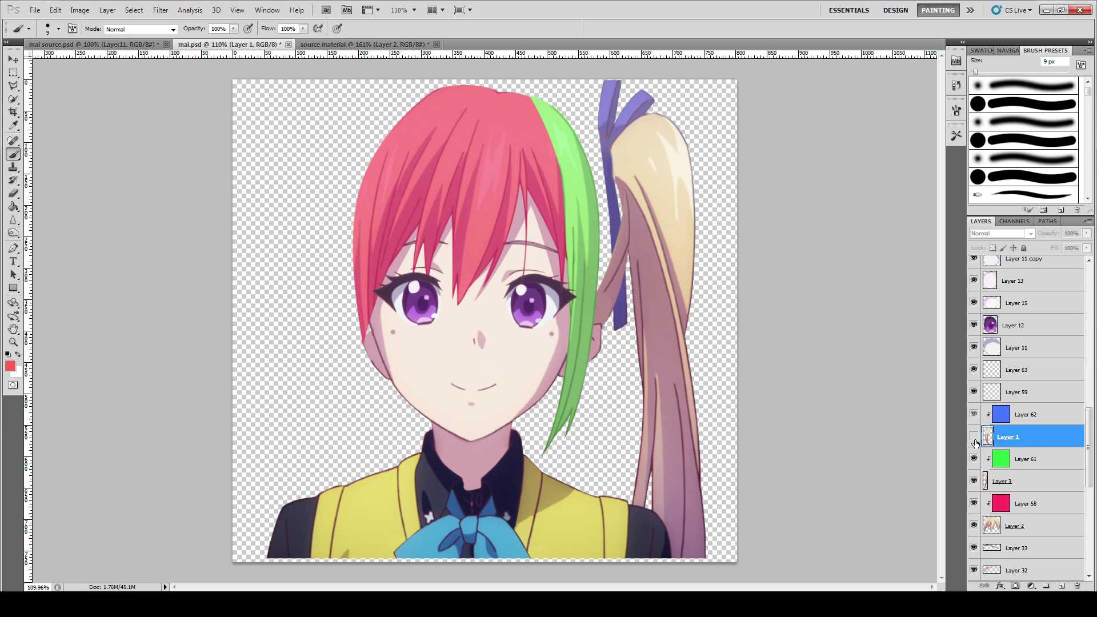
click(974, 437)
click(974, 437)
click(974, 504)
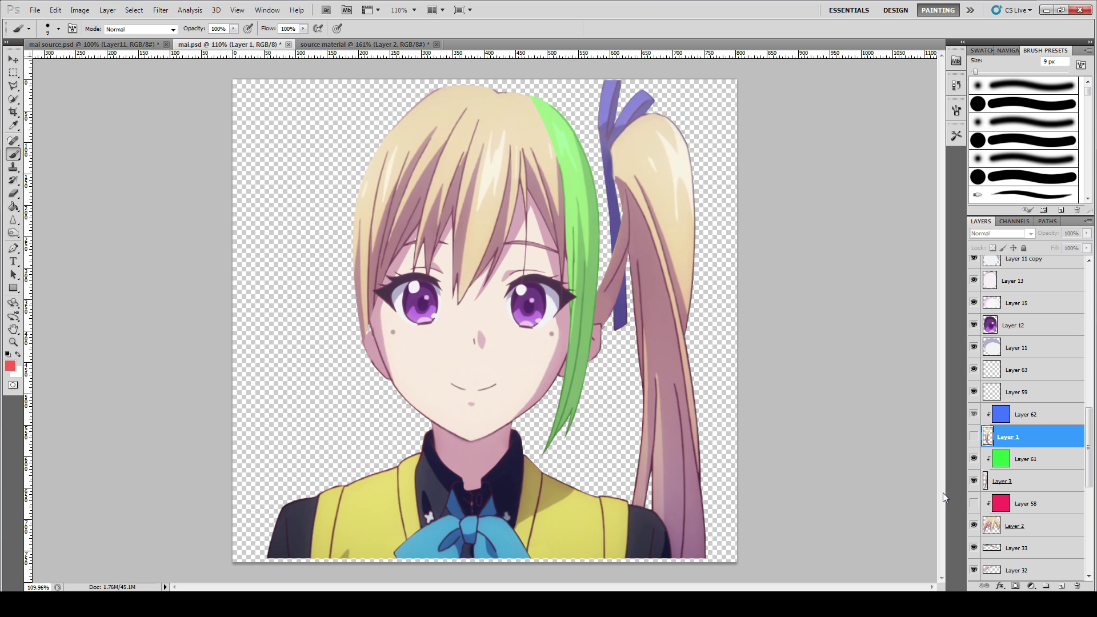
click(974, 526)
click(974, 525)
click(974, 525)
click(974, 525)
Toggle Layer 1 and its blue overlay, Layer 62, off and on to compare the side hair's blending.
click(974, 436)
click(974, 436)
click(974, 437)
click(974, 414)
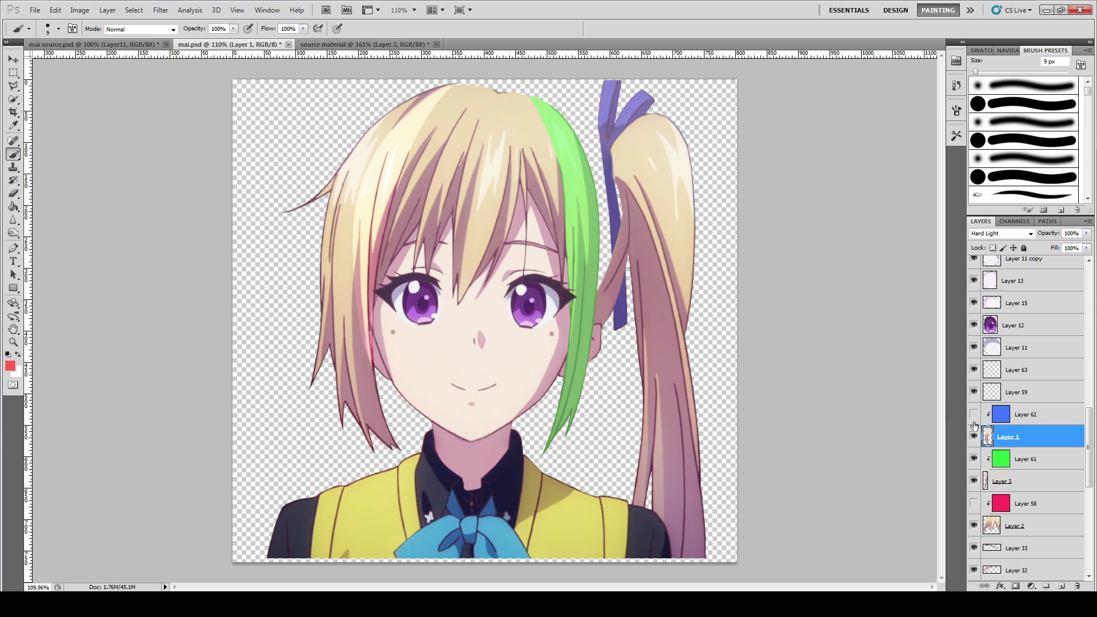
click(975, 437)
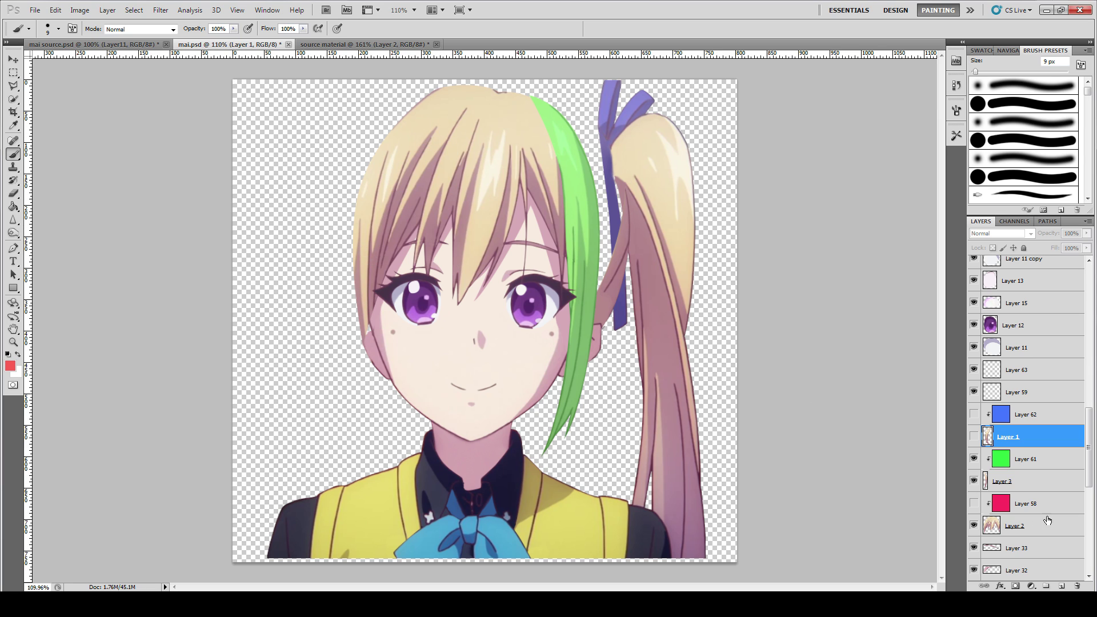
click(973, 436)
click(973, 414)
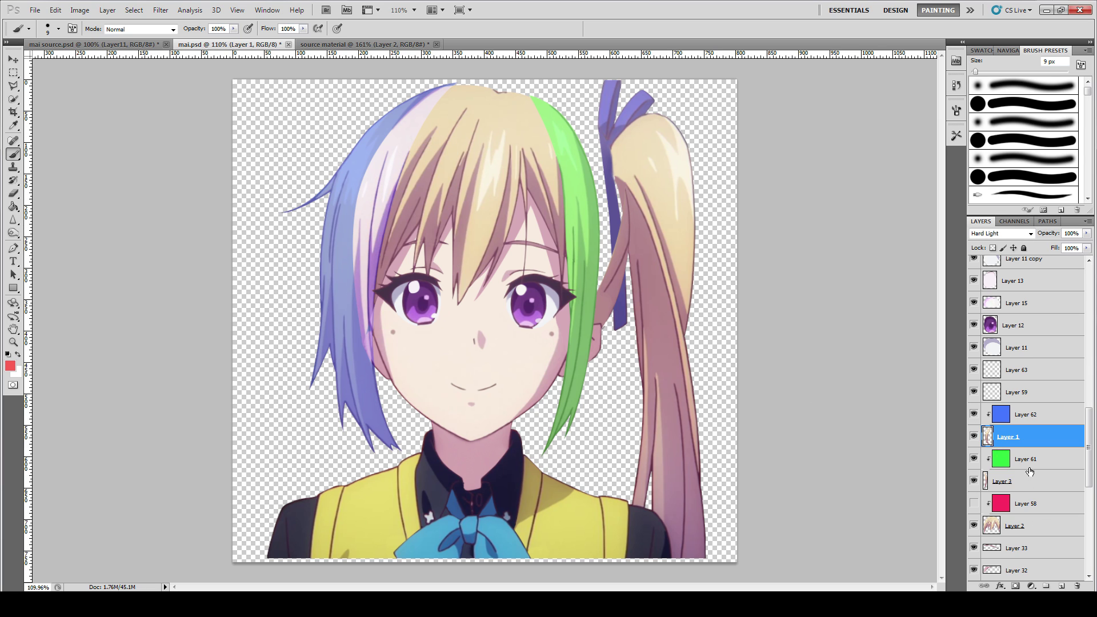
Set the blend mode of the green overlay, Layer 61, to Hard Light.
click(1020, 467)
click(1023, 234)
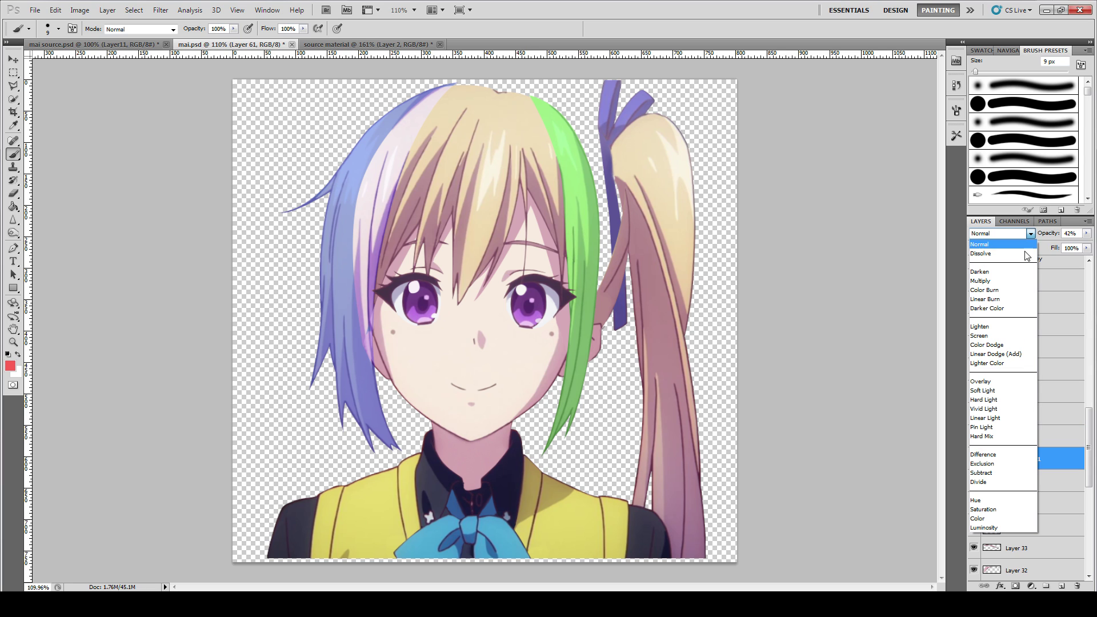
click(1015, 400)
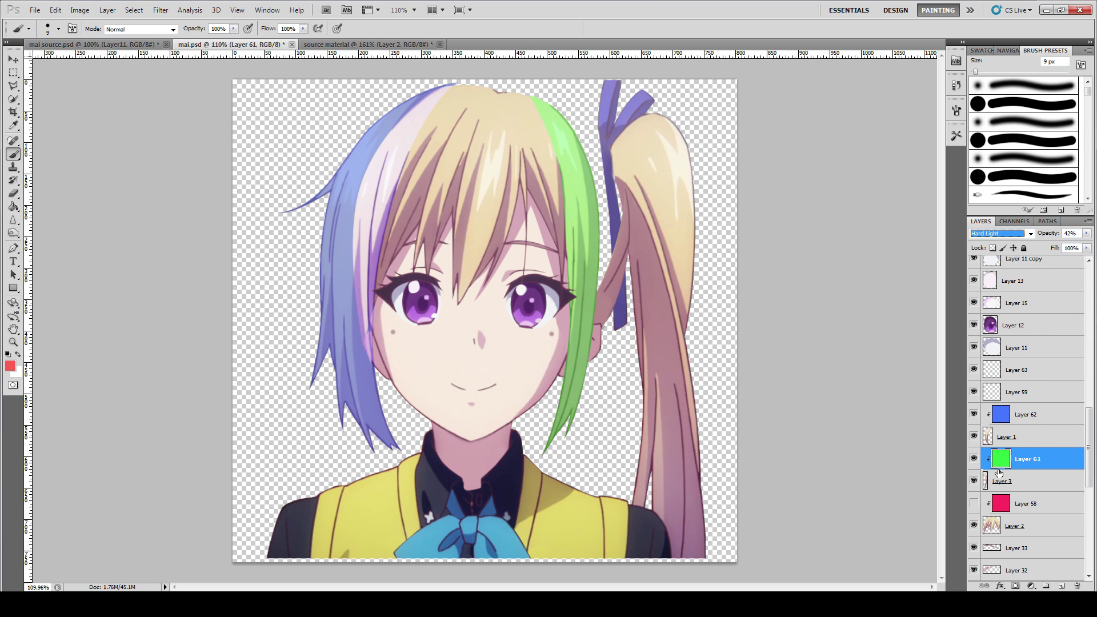
Show the red overlay on Layer 58 and switch Layer 3's blend mode to Hard Light and on to Vivid Light.
click(1043, 480)
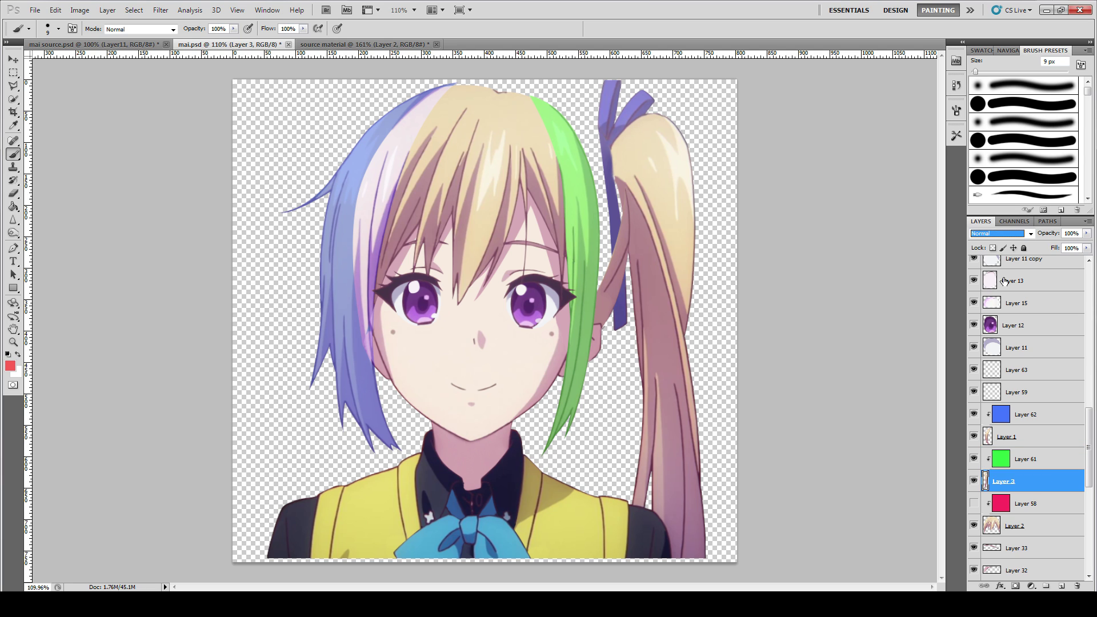
click(1004, 238)
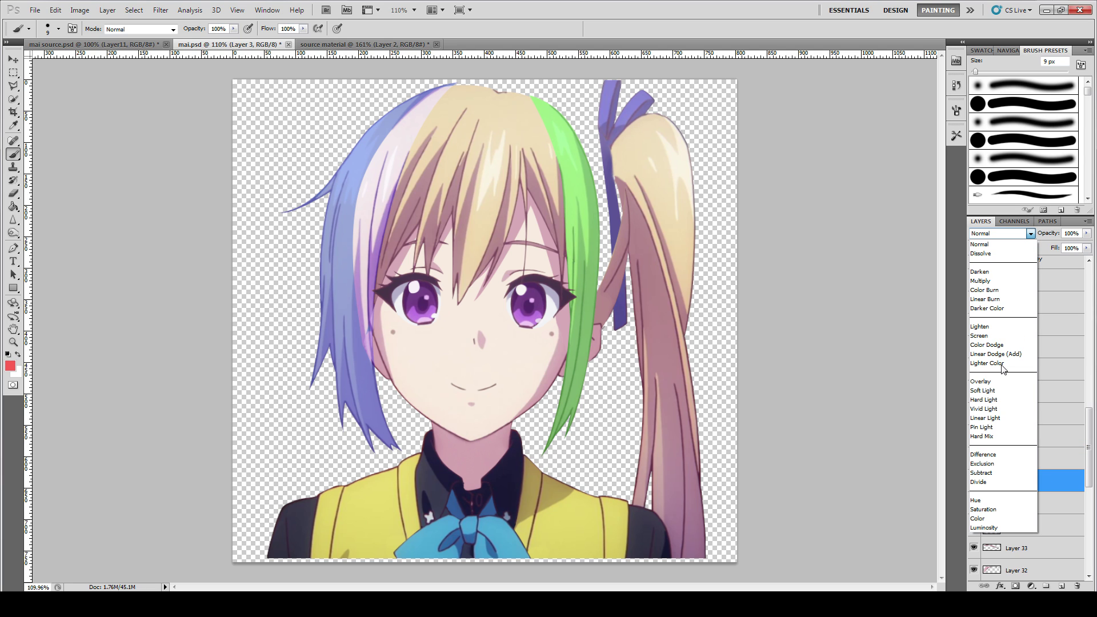
click(992, 399)
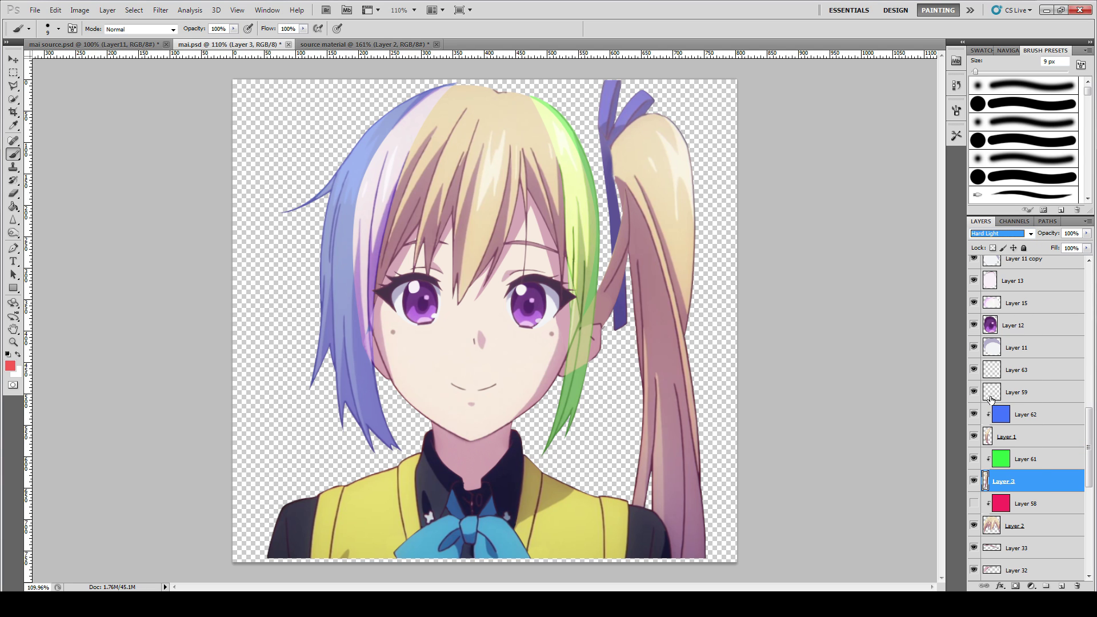
click(974, 503)
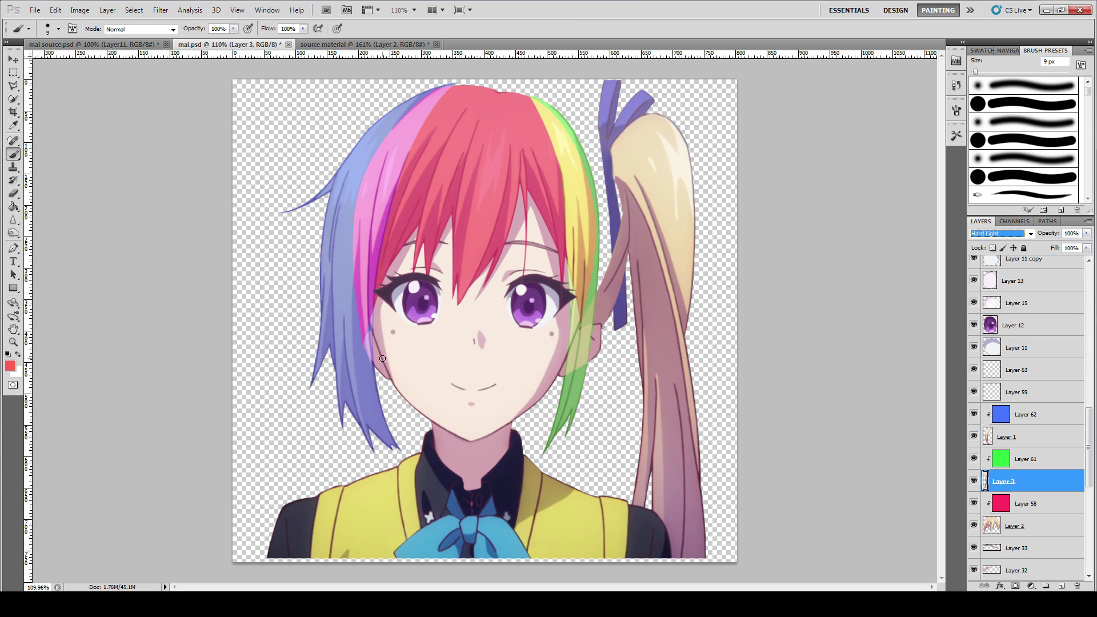
key(Down)
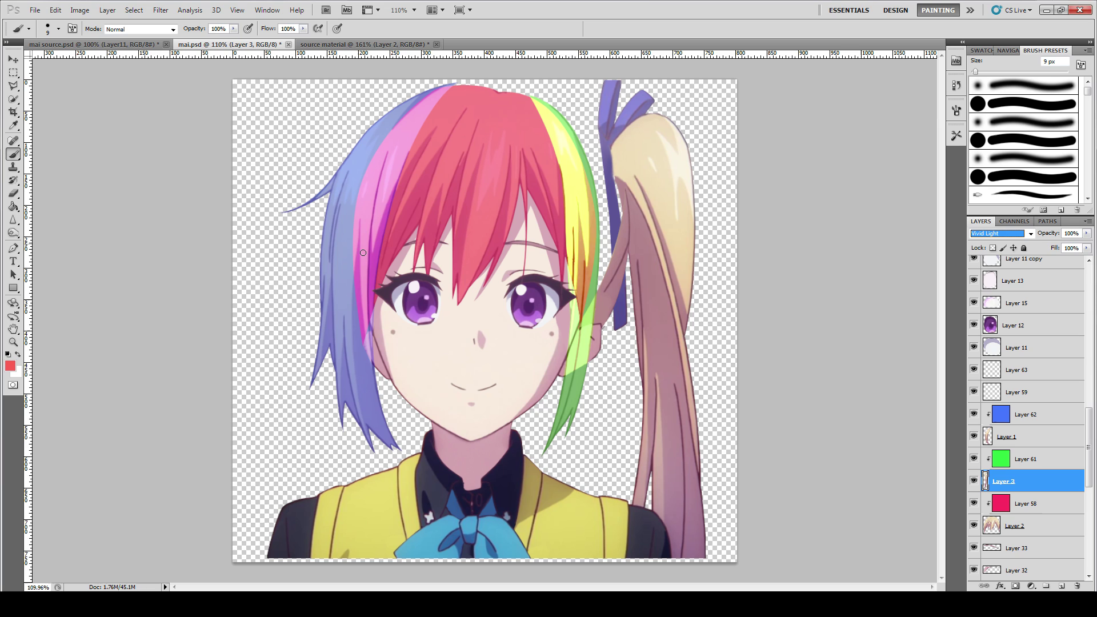
Move Layer 2 together with its red overlay, Layer 58, above Layer 62, and toggle the red overlay off and on.
click(1036, 523)
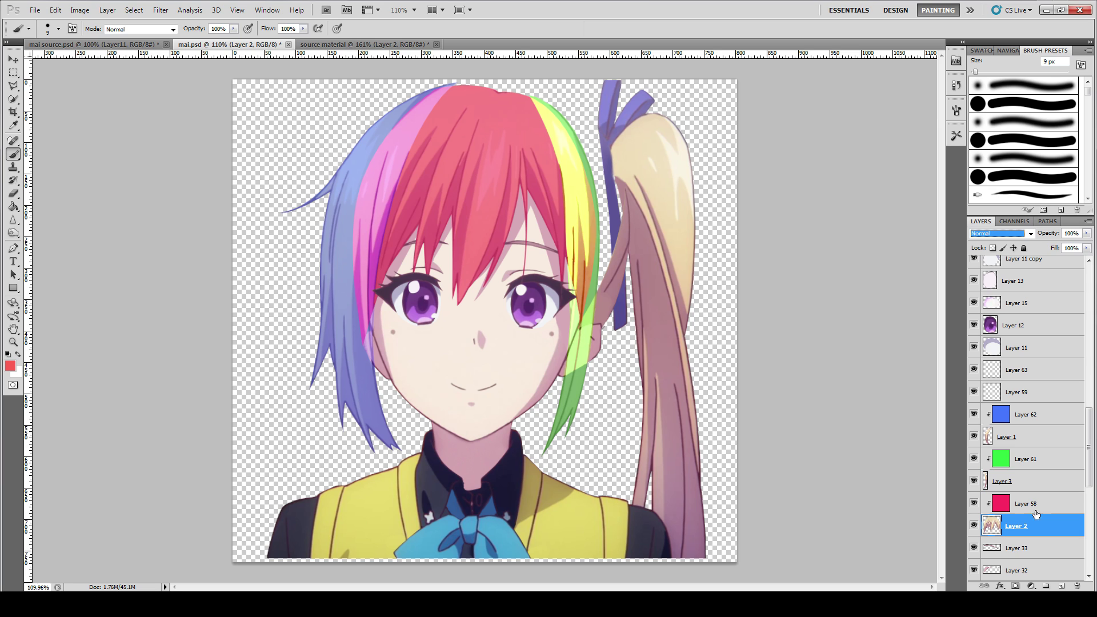
shift+click(1036, 506)
drag(1036, 506, 1029, 403)
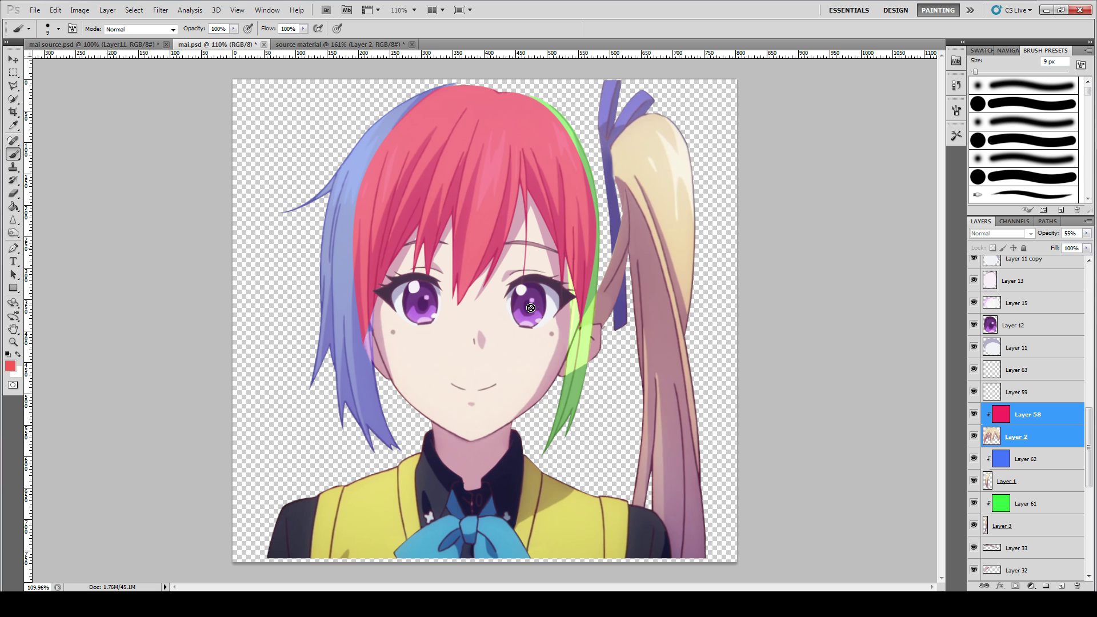
click(974, 414)
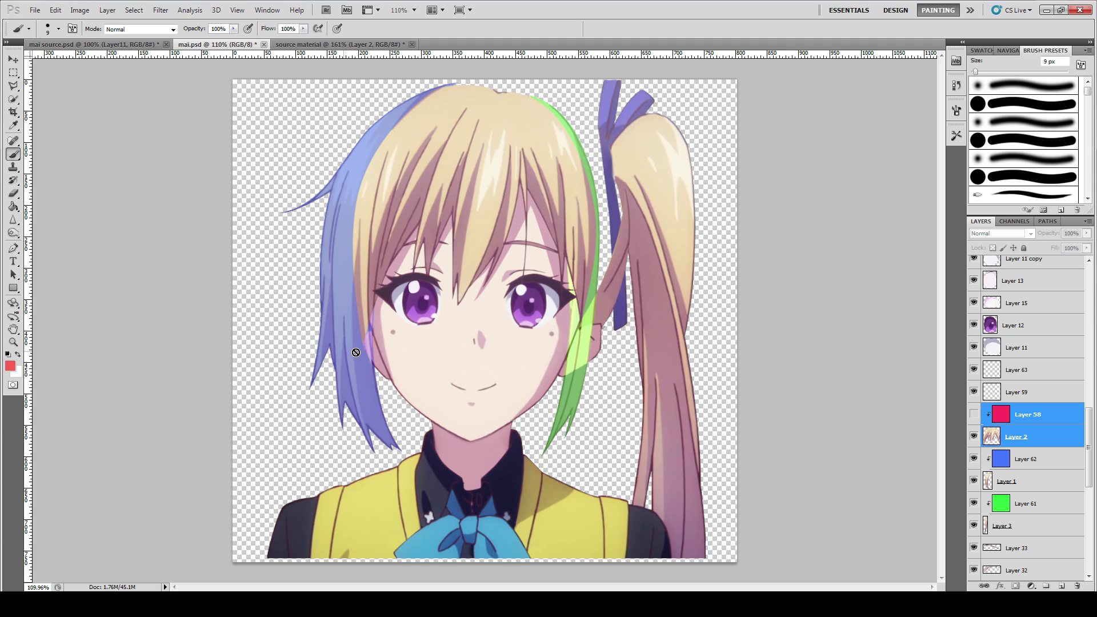
click(974, 414)
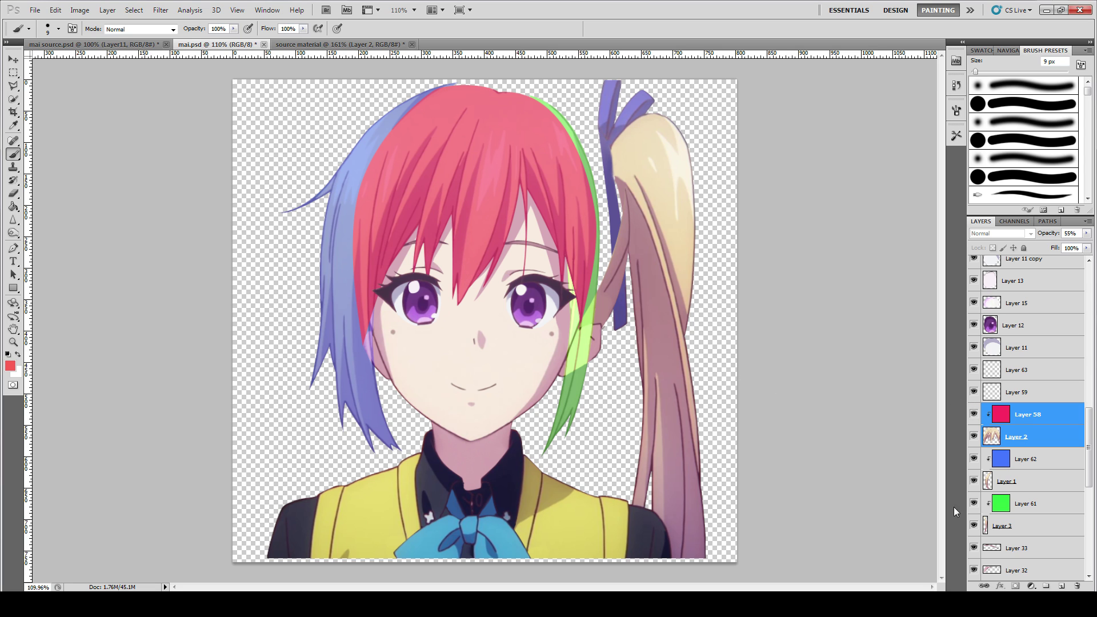
Show the back hair on Layer 4 and hide the fringe and side hair layers with their overlays, from Layer 58 through Layer 3.
scroll(1046, 474, down, 5)
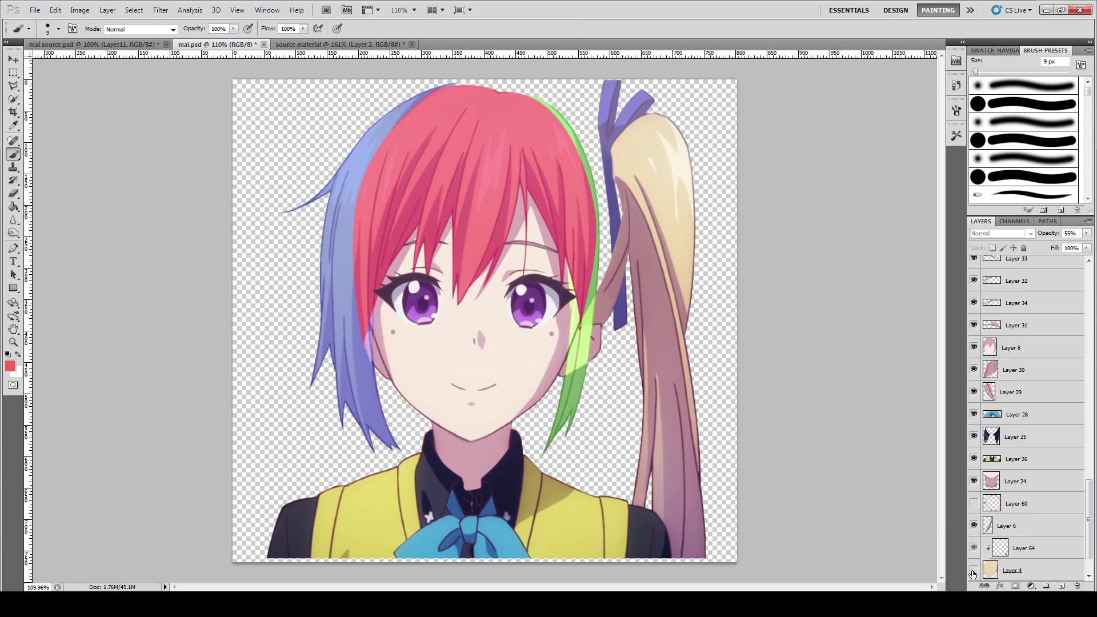
click(973, 570)
scroll(1032, 448, up, 4)
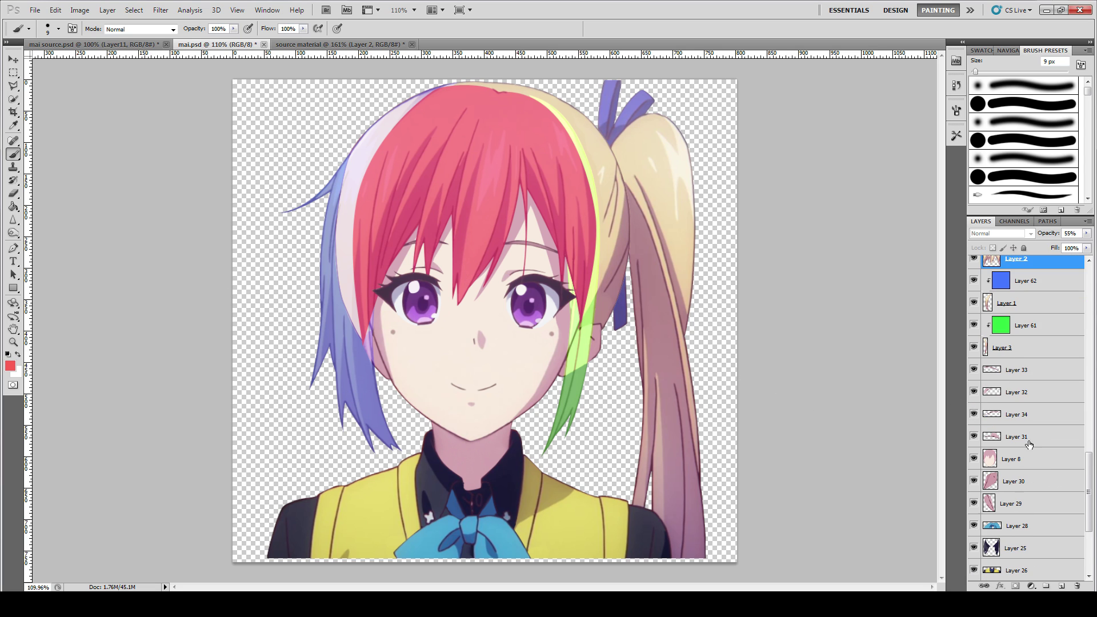
drag(974, 325, 974, 437)
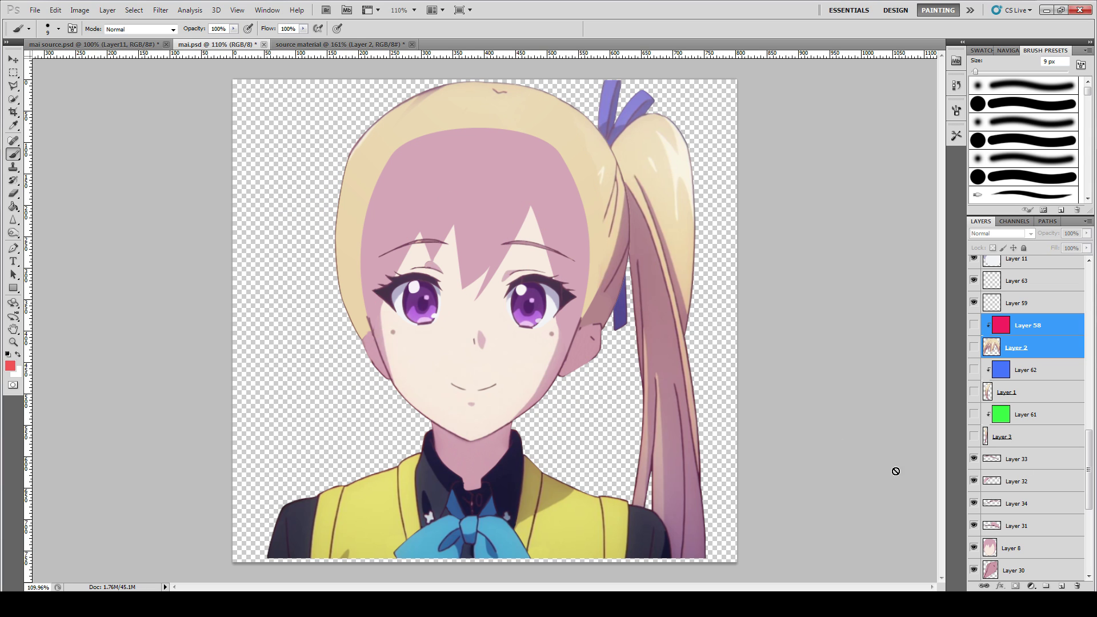
Pick the face and neck layers on the canvas and hide both, Layer 8 and Layer 24.
click(12, 59)
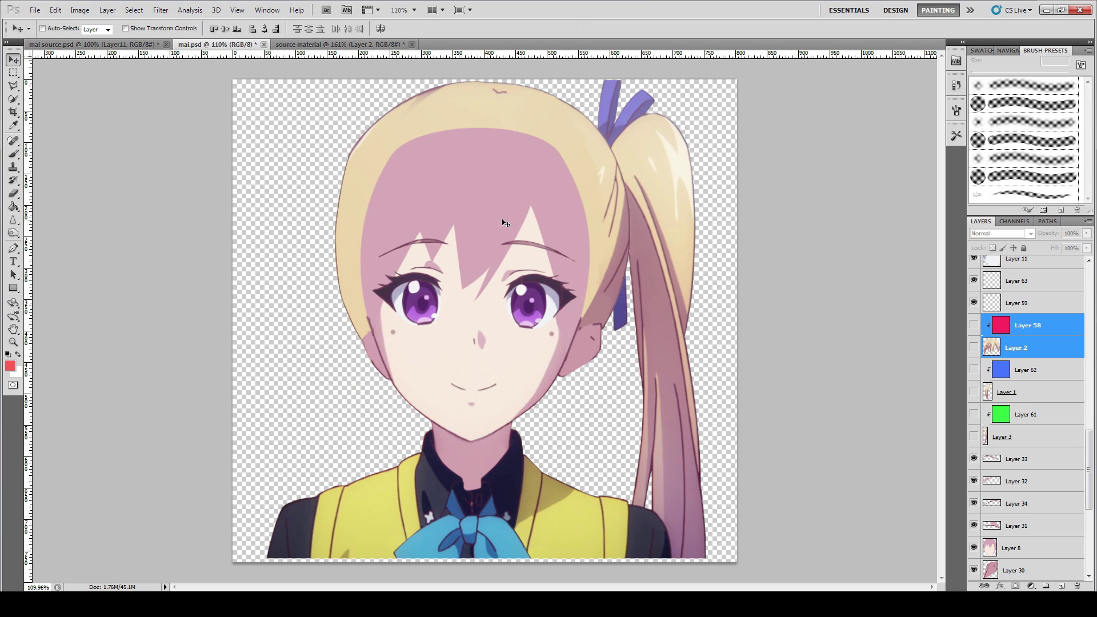
ctrl+click(536, 231)
click(974, 548)
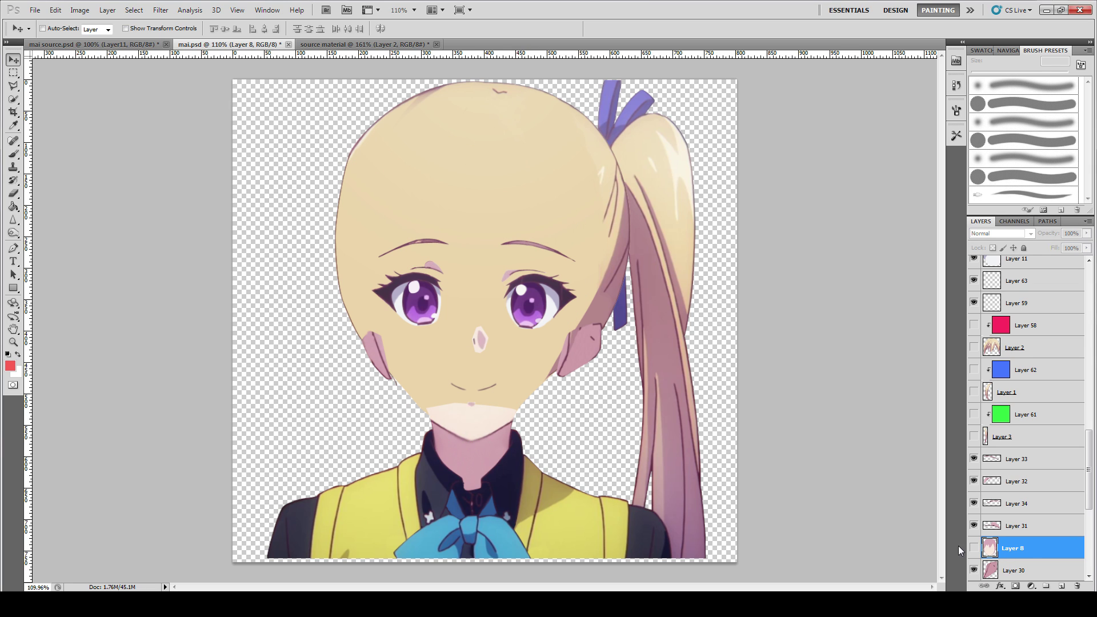
ctrl+click(481, 421)
click(973, 571)
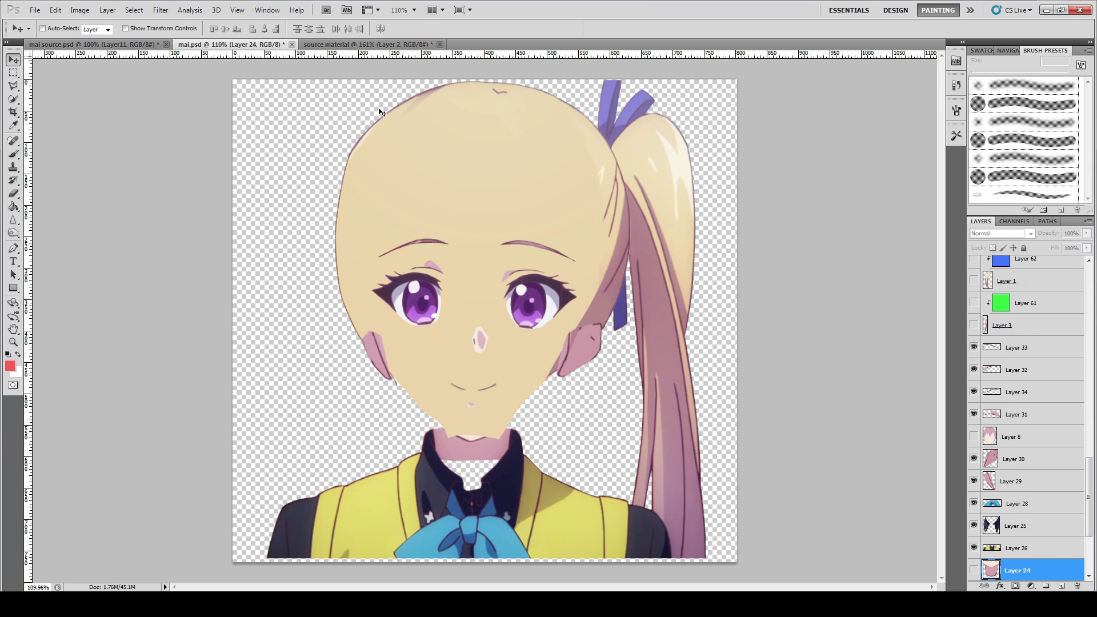
Paint red over most of the back hair shape on the clipped Layer 64 using a 99 px brush.
click(14, 154)
scroll(1027, 550, down, 3)
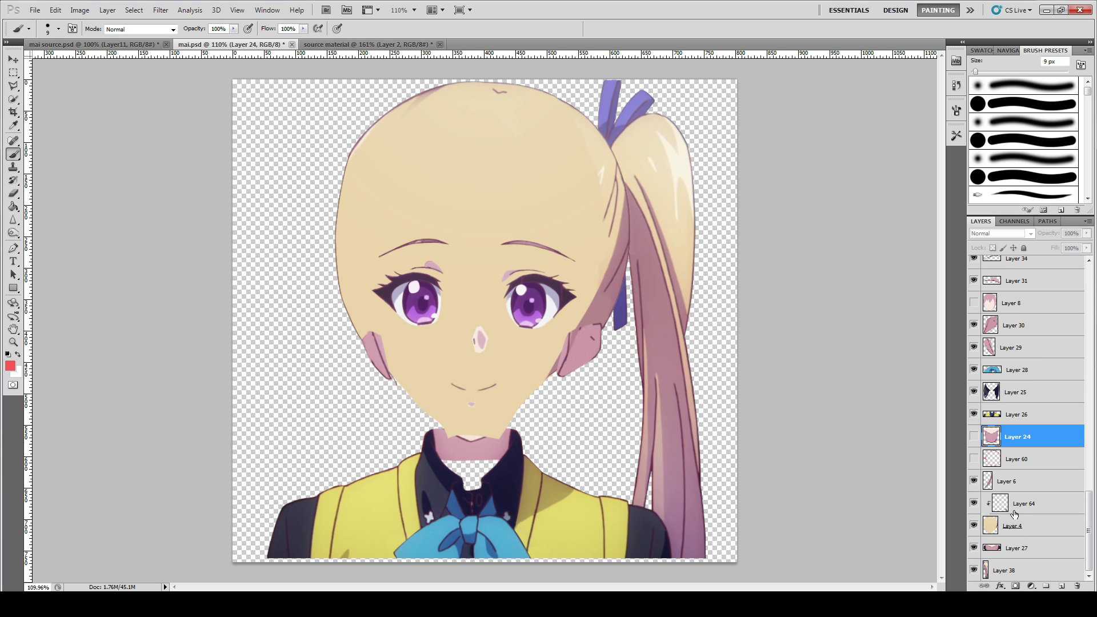
click(974, 504)
click(974, 505)
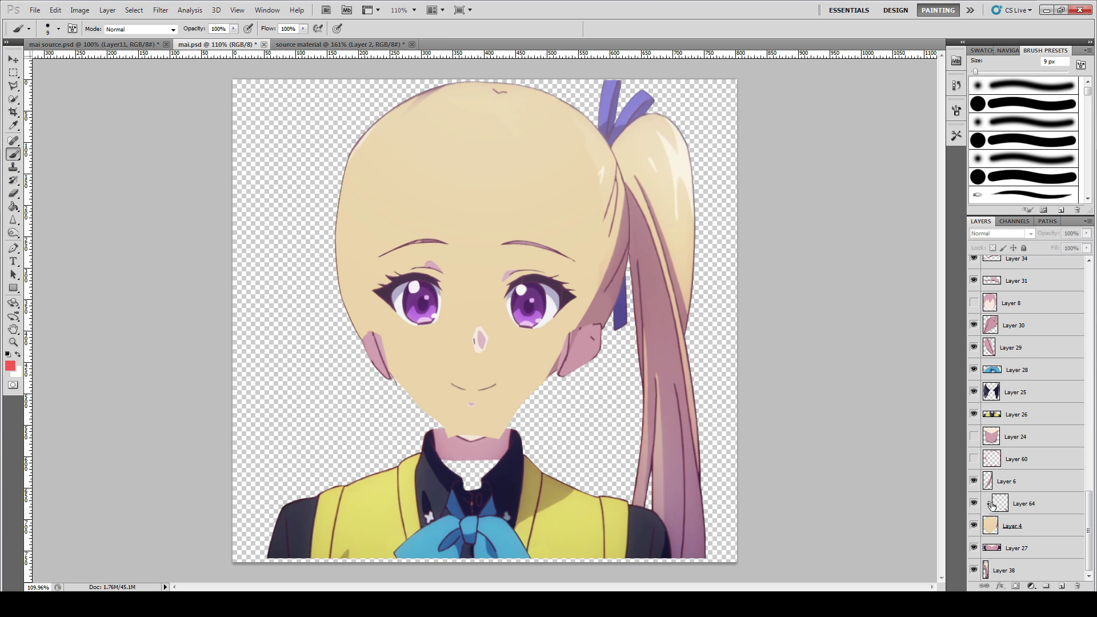
click(1034, 508)
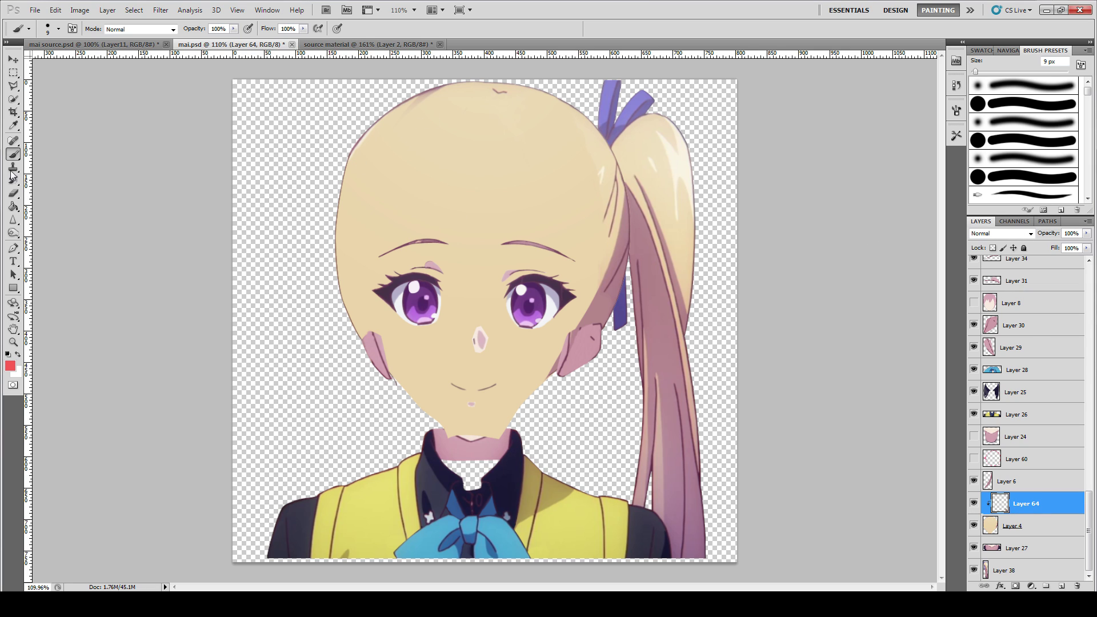
mouse_move(417, 124)
mouse_down()
mouse_move(396, 201)
mouse_move(497, 125)
mouse_move(576, 158)
mouse_up()
key(ctrl+z)
right_click(507, 136)
mouse_move(378, 115)
mouse_down()
mouse_move(492, 123)
mouse_move(562, 166)
mouse_move(577, 245)
mouse_move(563, 341)
mouse_move(504, 427)
mouse_up()
mouse_move(455, 457)
mouse_down()
mouse_move(474, 355)
mouse_move(525, 263)
mouse_move(503, 173)
mouse_move(417, 126)
mouse_move(323, 138)
mouse_move(509, 233)
mouse_move(533, 284)
mouse_move(392, 221)
mouse_move(352, 263)
mouse_move(387, 202)
mouse_move(451, 336)
mouse_move(476, 287)
mouse_move(406, 282)
mouse_move(316, 304)
mouse_move(405, 267)
mouse_move(457, 395)
mouse_move(380, 345)
mouse_move(378, 325)
mouse_move(453, 355)
mouse_move(492, 421)
mouse_move(521, 344)
mouse_up()
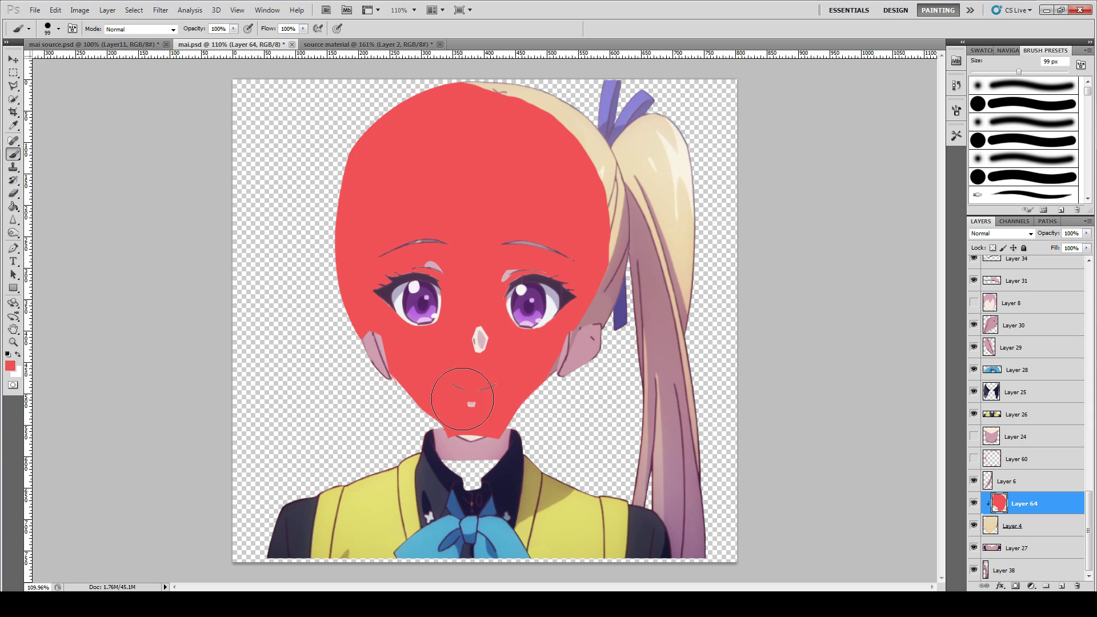
Hide the red Layer 64 and add a new layer clipped to the back hair on Layer 4.
click(13, 86)
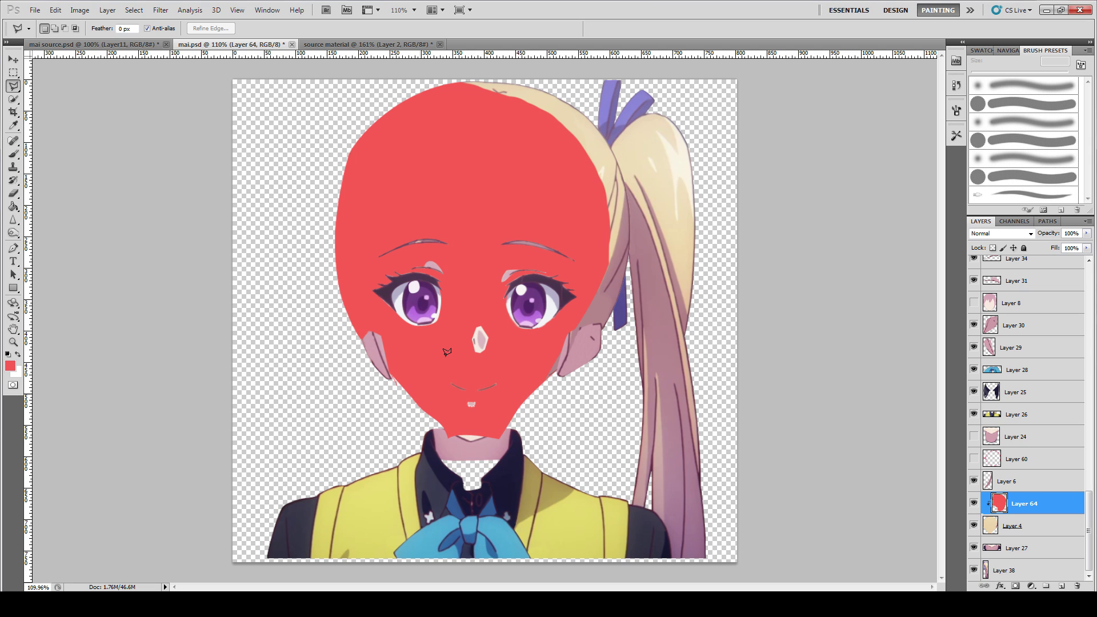
click(974, 504)
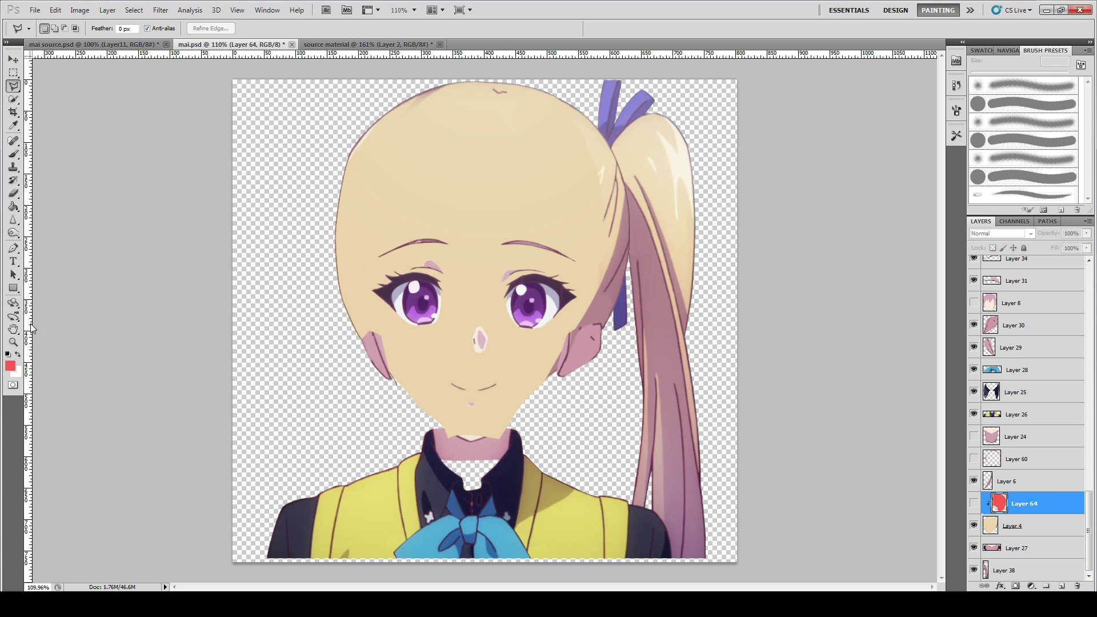
click(13, 342)
click(350, 227)
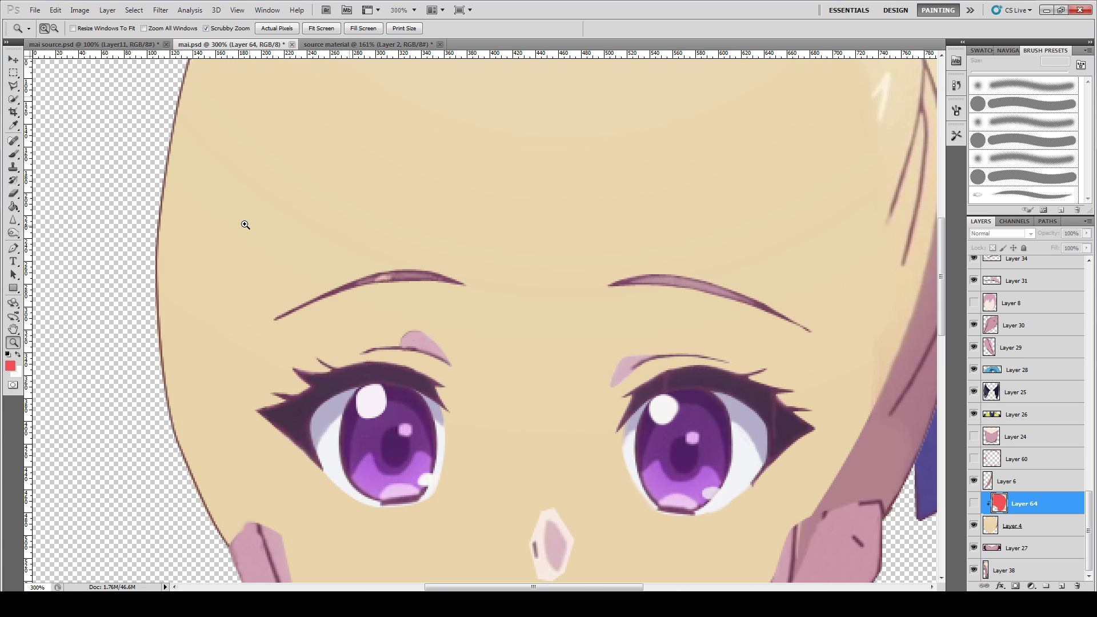
drag(208, 244, 283, 333)
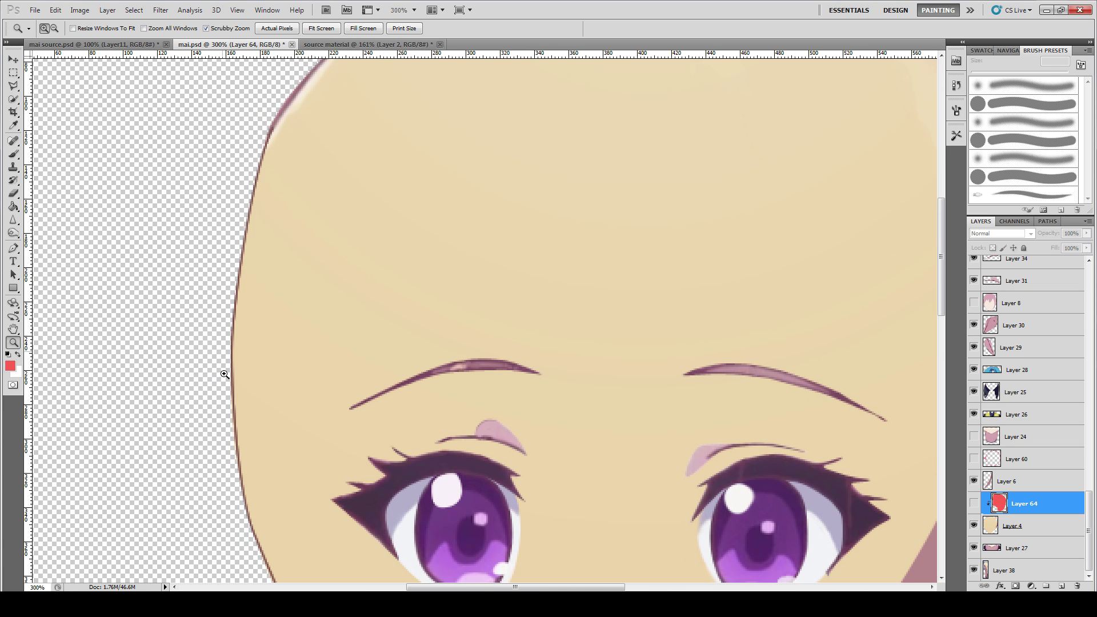
click(13, 154)
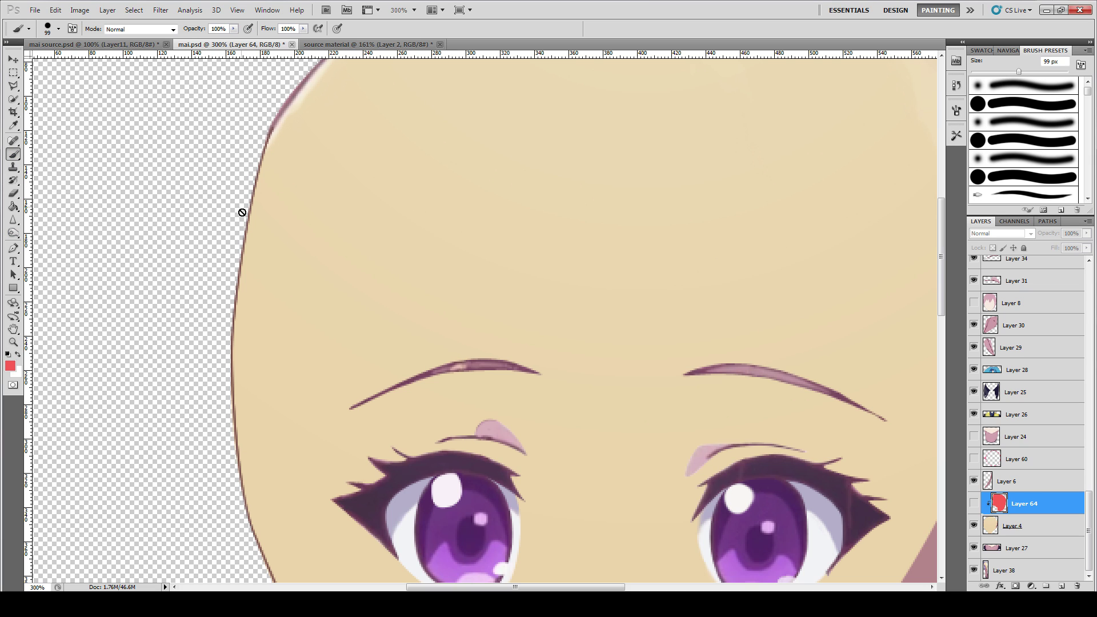
click(1026, 526)
scroll(465, 411, down, 10)
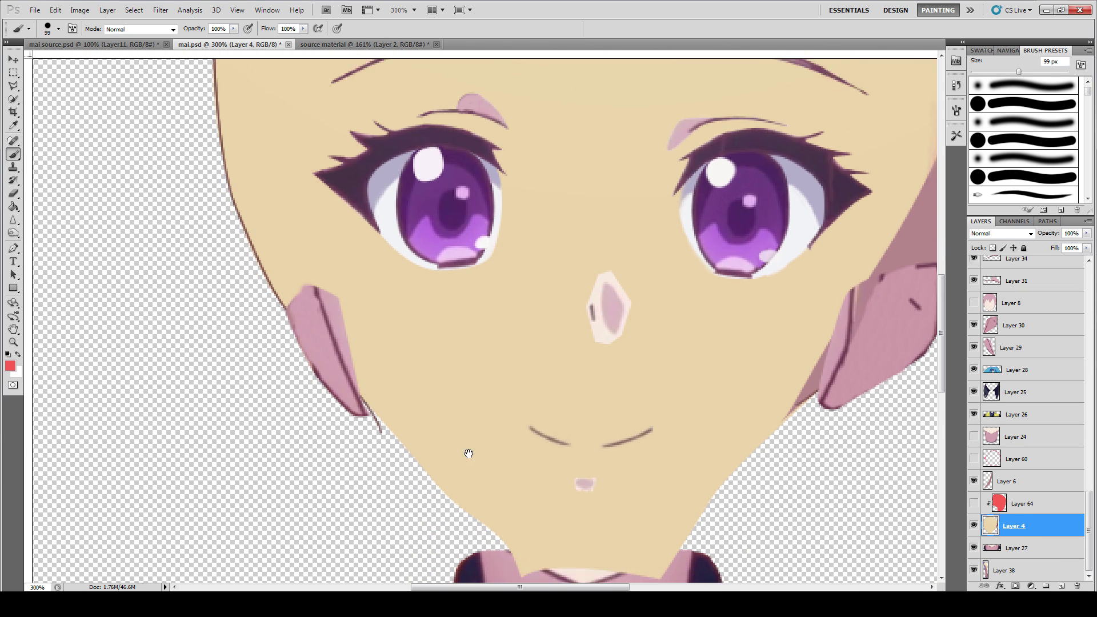
drag(432, 431, 408, 442)
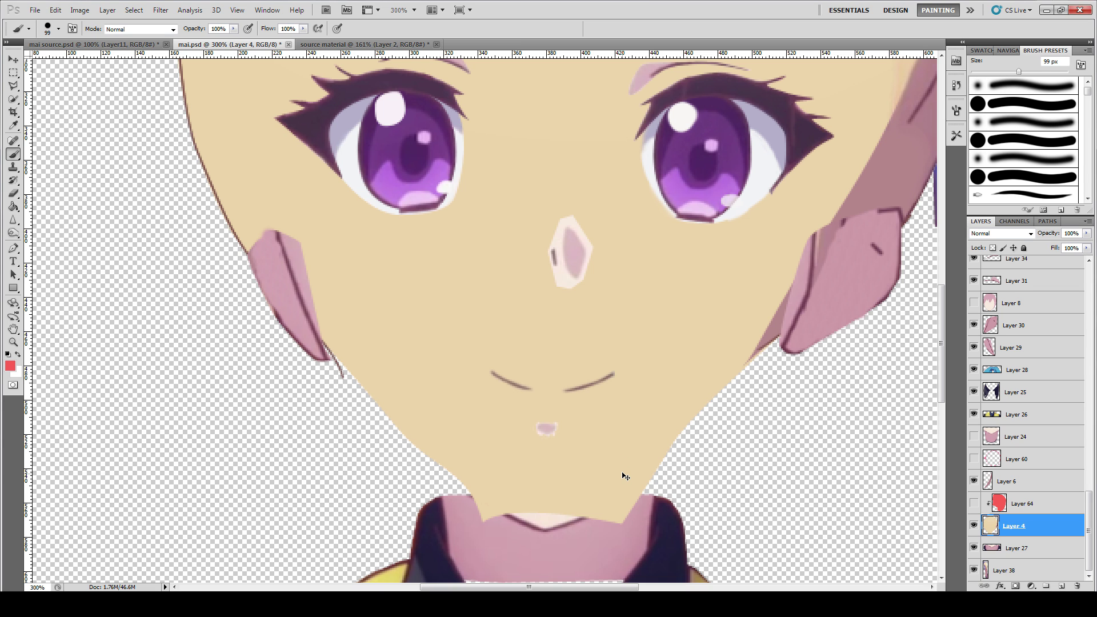
key(ctrl+shift+n)
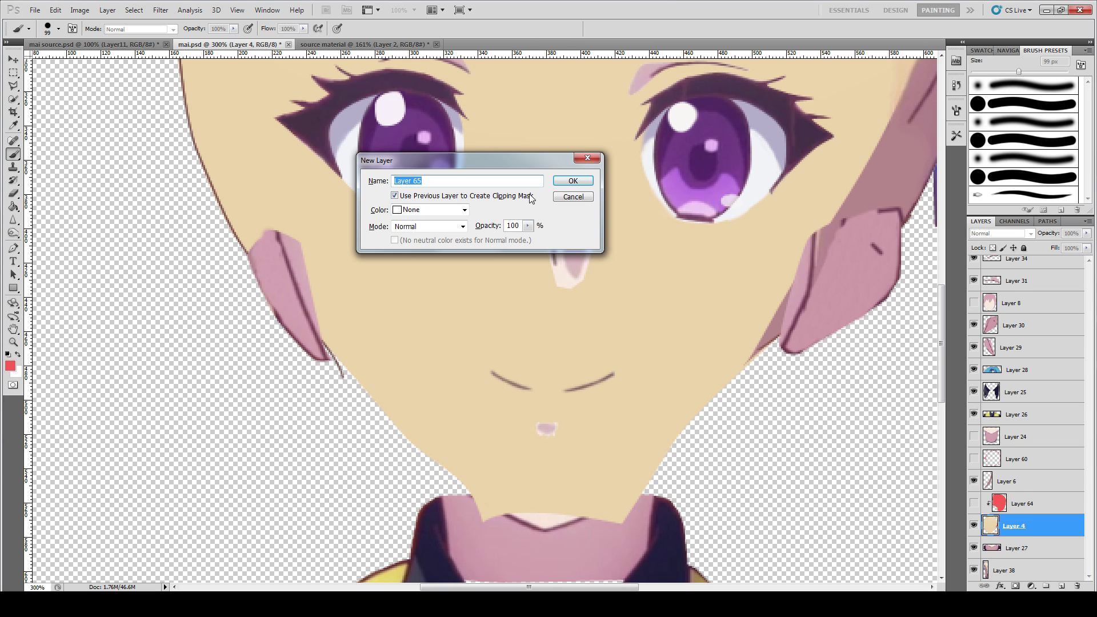
click(573, 182)
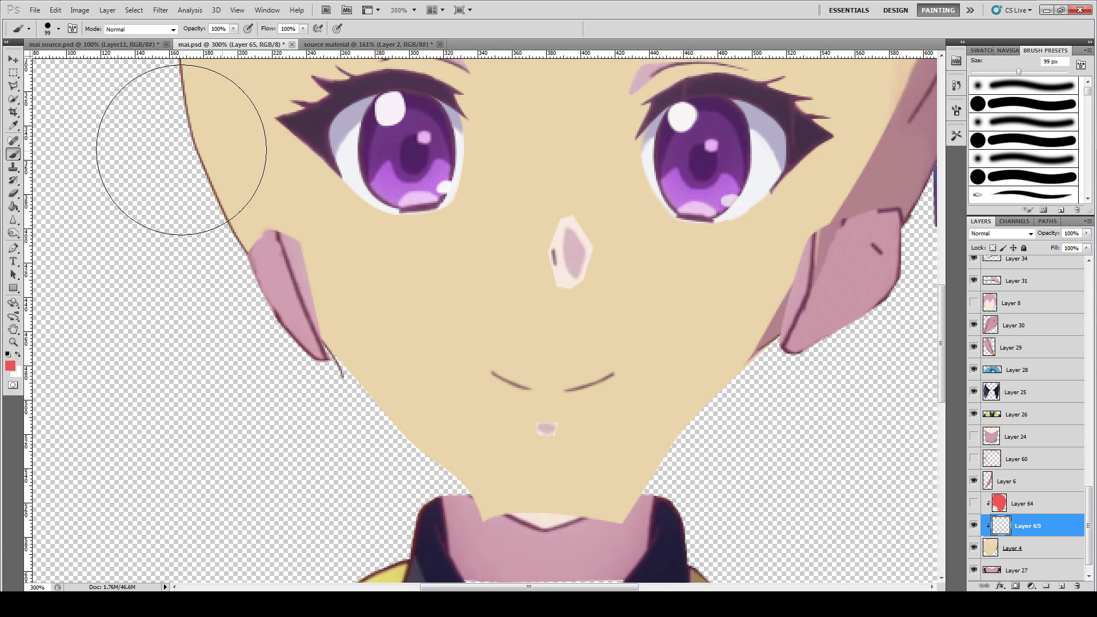
Sample the dark purple outline of the ponytail hair as the brush colour.
alt+click(203, 150)
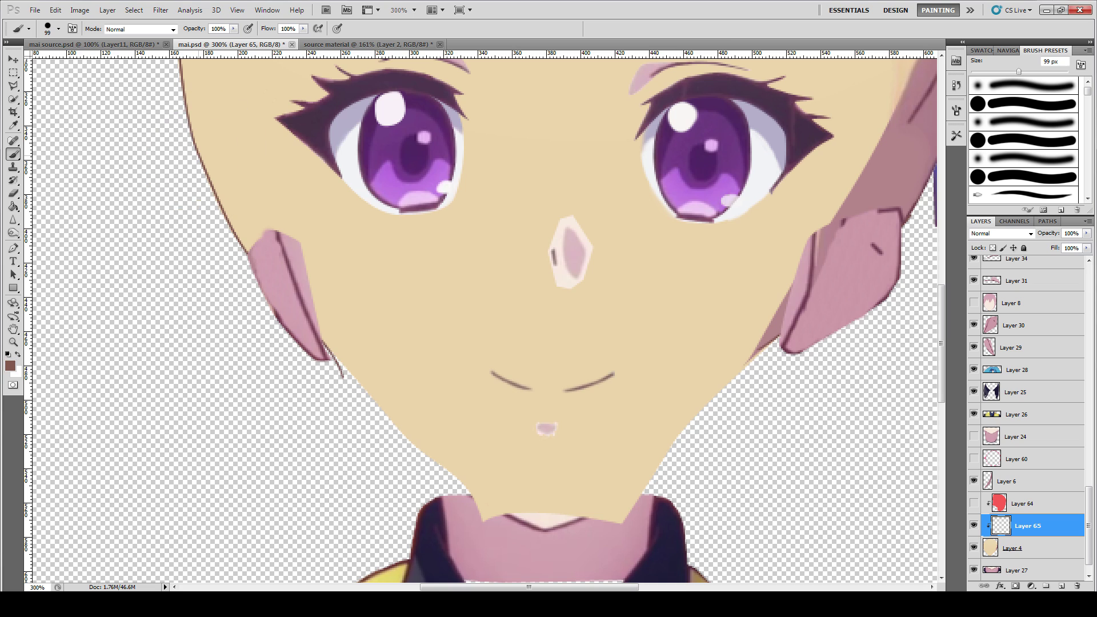
drag(499, 289, 210, 512)
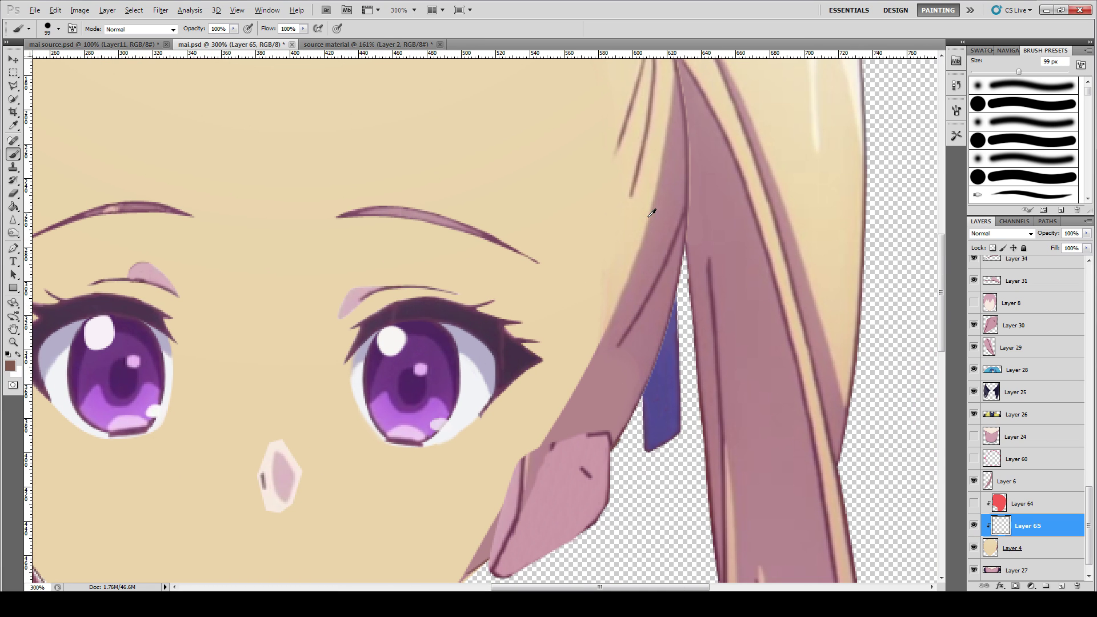
alt+click(688, 211)
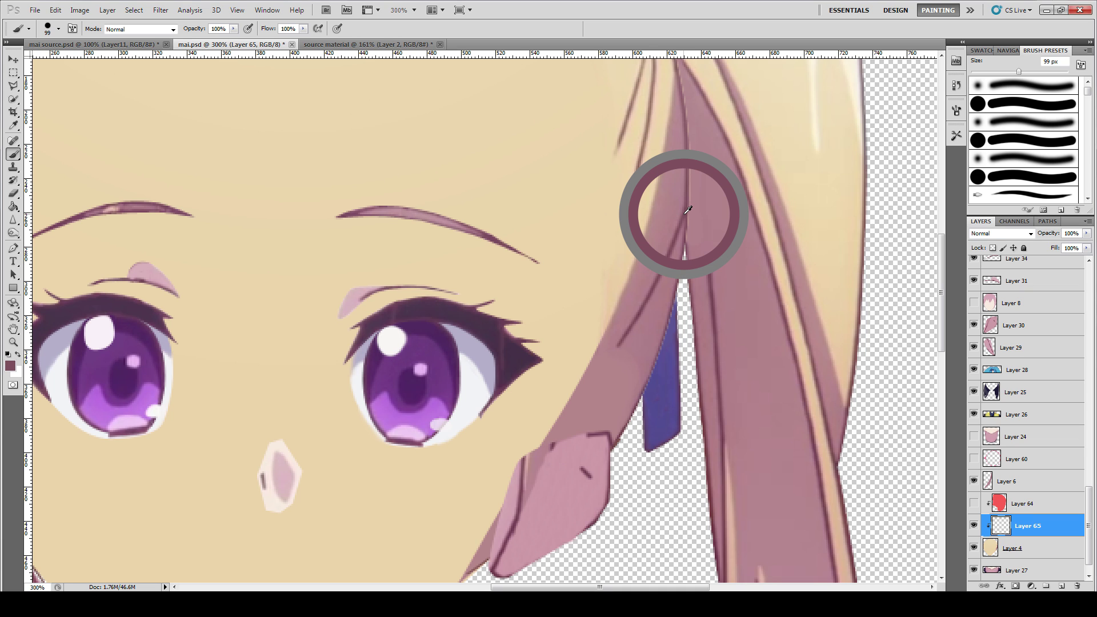
drag(230, 447, 650, 310)
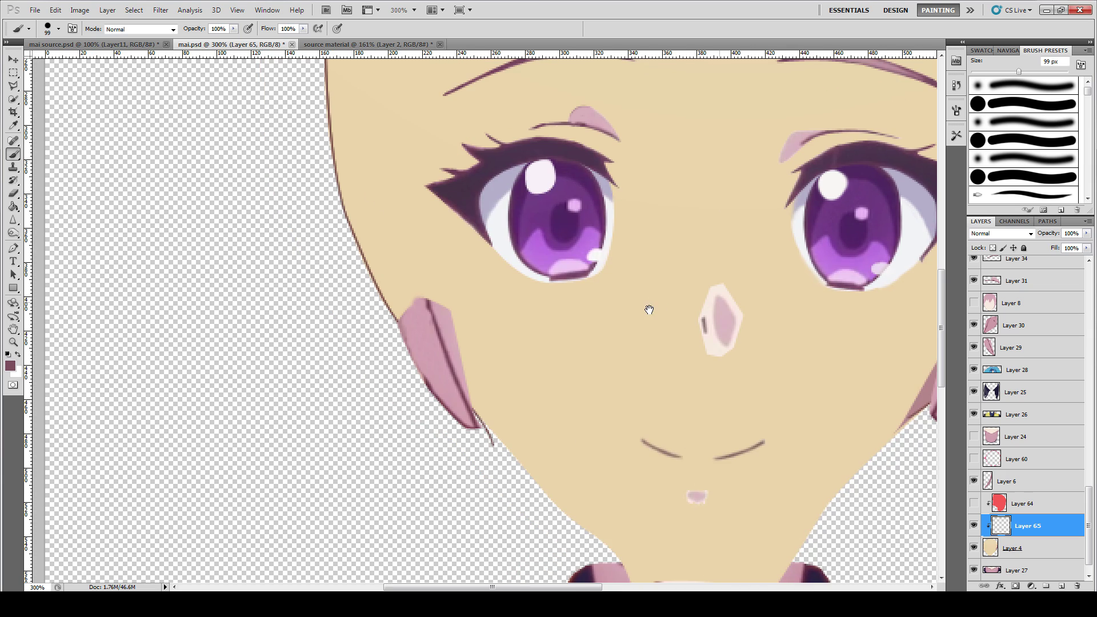
Paint an outline along the lower-left edge of the back hair on the new clipped layer with a 9 px brush.
right_click(580, 432)
drag(595, 454, 598, 458)
click(464, 408)
mouse_move(492, 444)
mouse_down()
mouse_move(546, 508)
mouse_move(518, 481)
mouse_move(619, 572)
mouse_move(497, 478)
mouse_up()
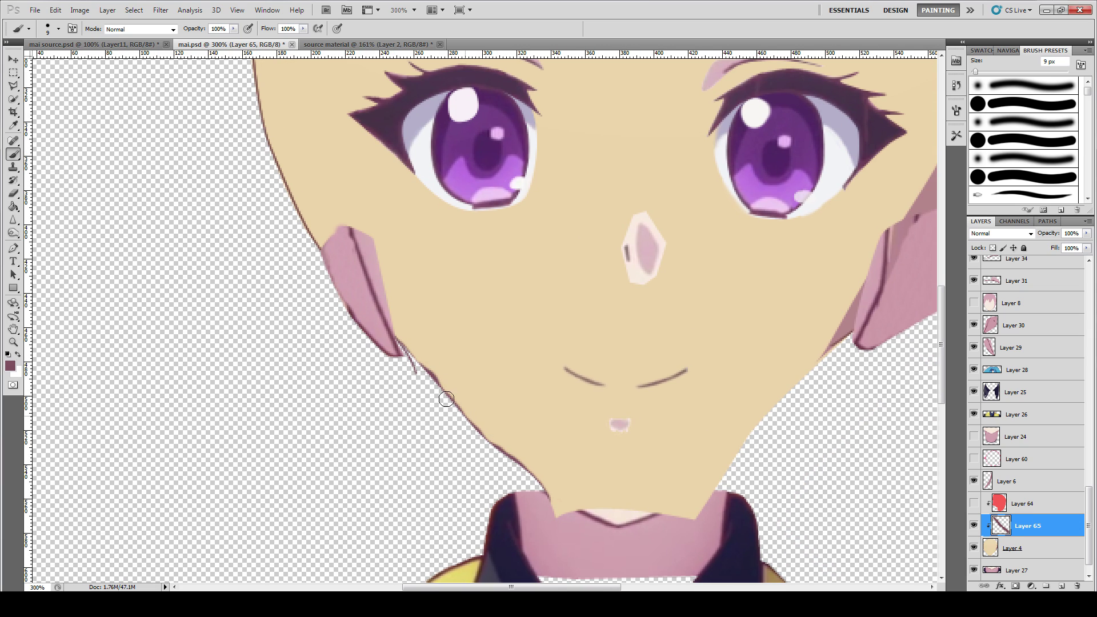
Thin the painted outline along the lower-left hair edge with the Eraser and repaint it with the brush.
click(14, 193)
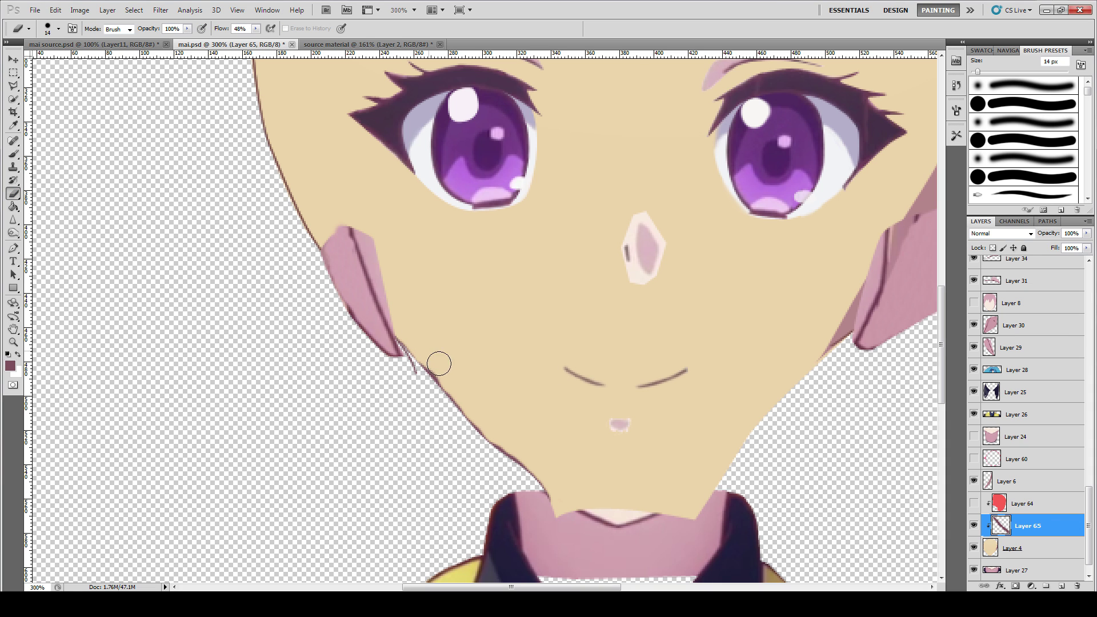
mouse_move(441, 354)
mouse_down()
mouse_move(496, 444)
mouse_move(444, 360)
mouse_move(488, 434)
mouse_move(489, 423)
mouse_move(546, 456)
mouse_move(422, 350)
mouse_move(521, 458)
mouse_up()
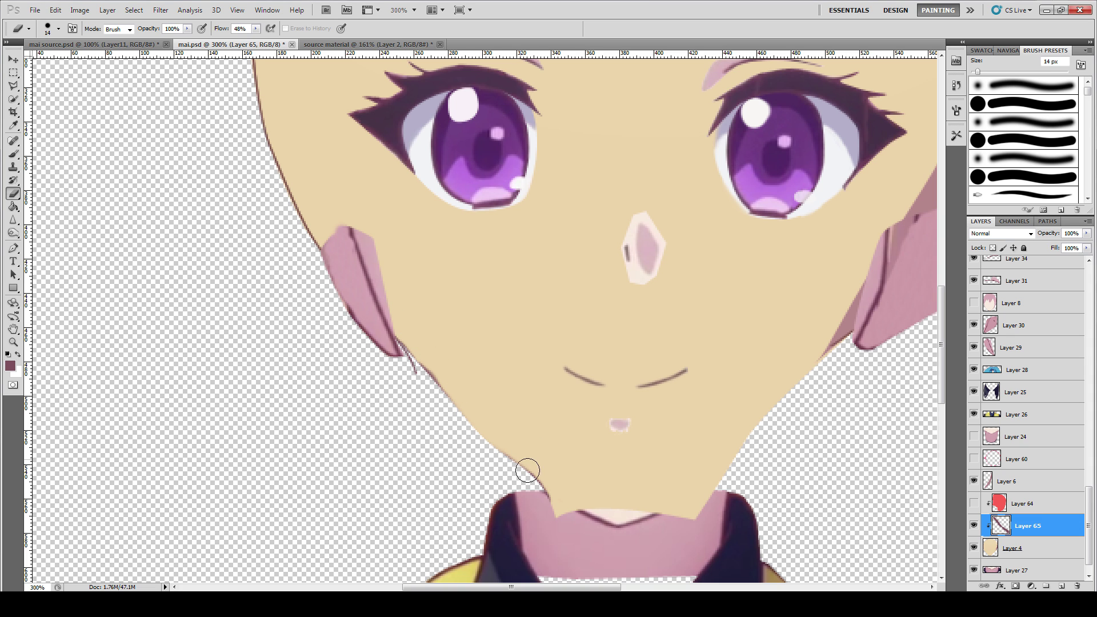
click(14, 153)
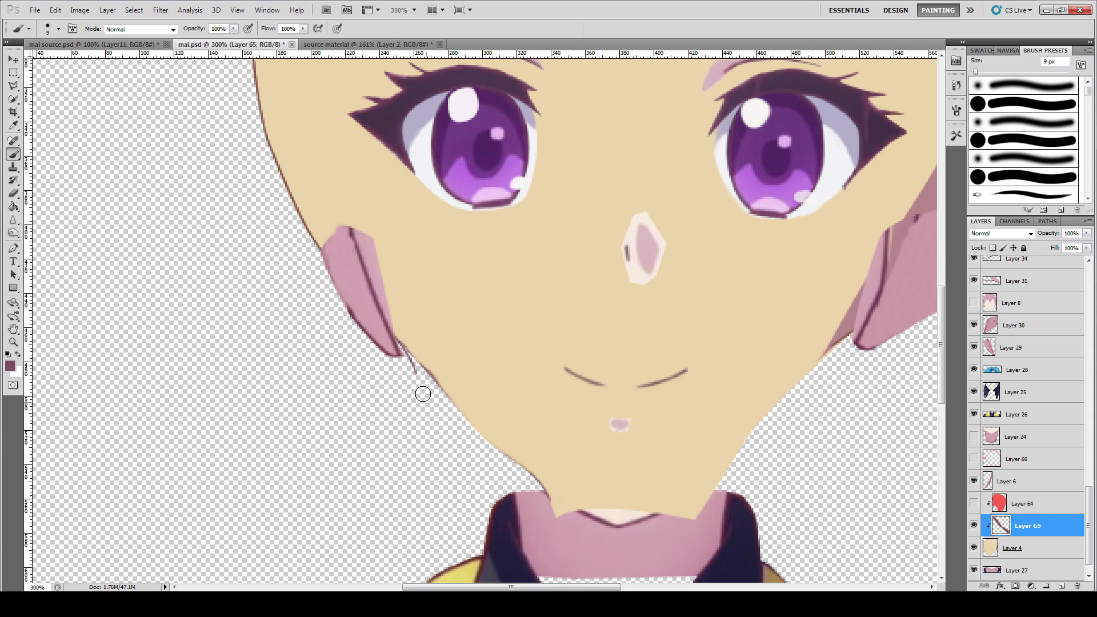
mouse_move(410, 365)
mouse_down()
mouse_move(493, 466)
mouse_move(431, 385)
mouse_move(556, 517)
mouse_up()
Toggle the red Layer 64 on and off to compare the clipped paint, and show the neck on Layer 24 again.
scroll(549, 530, right, 5)
scroll(509, 548, up, 3)
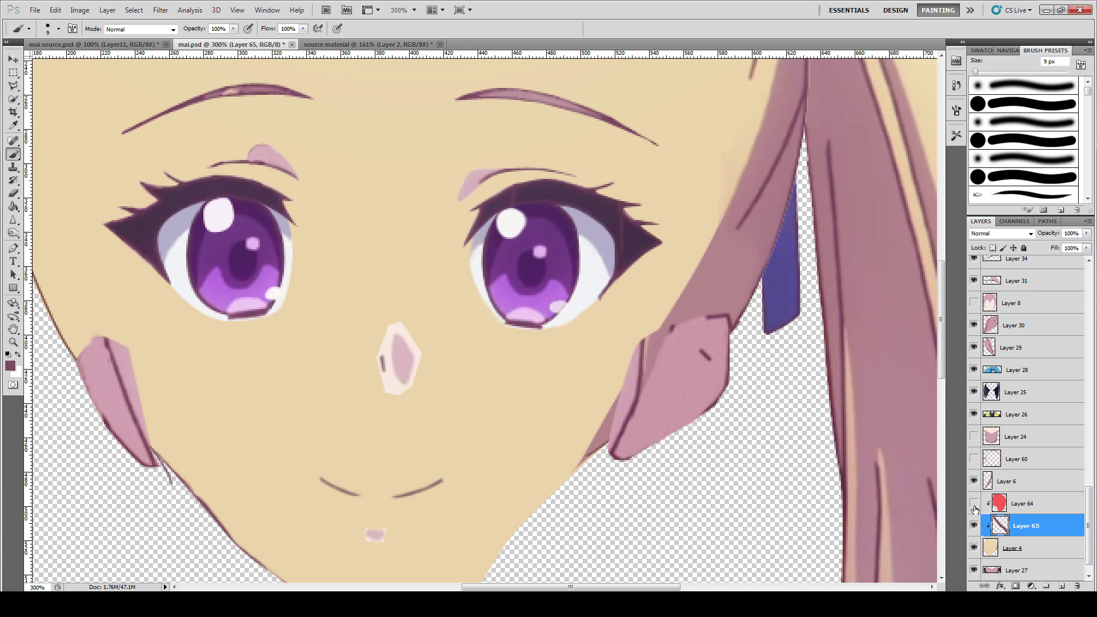
drag(187, 440, 489, 375)
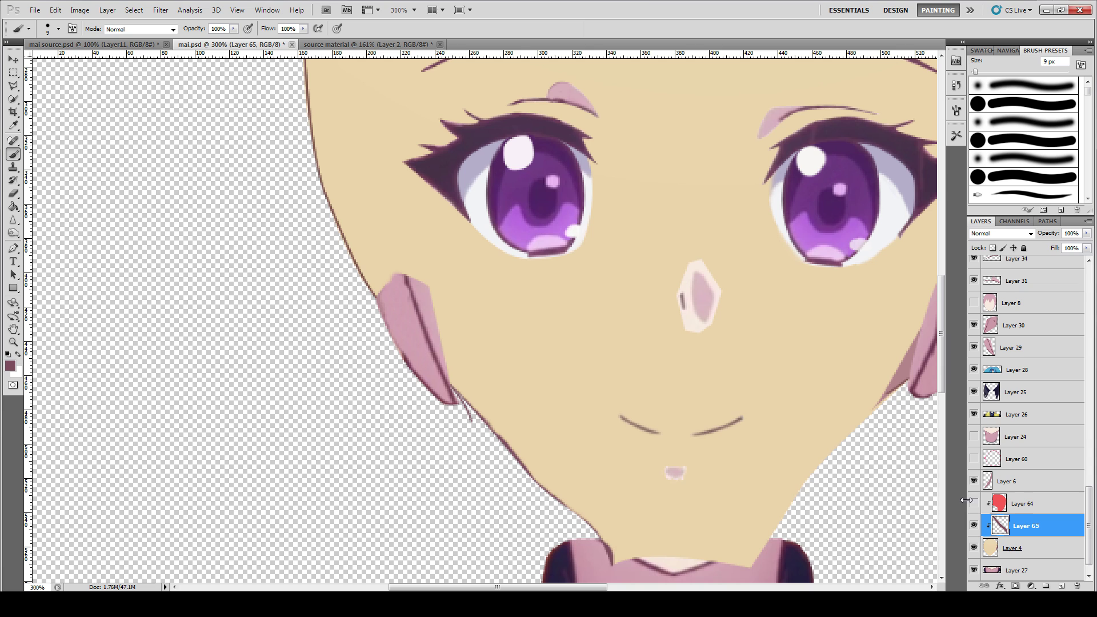
click(975, 504)
click(974, 504)
click(974, 504)
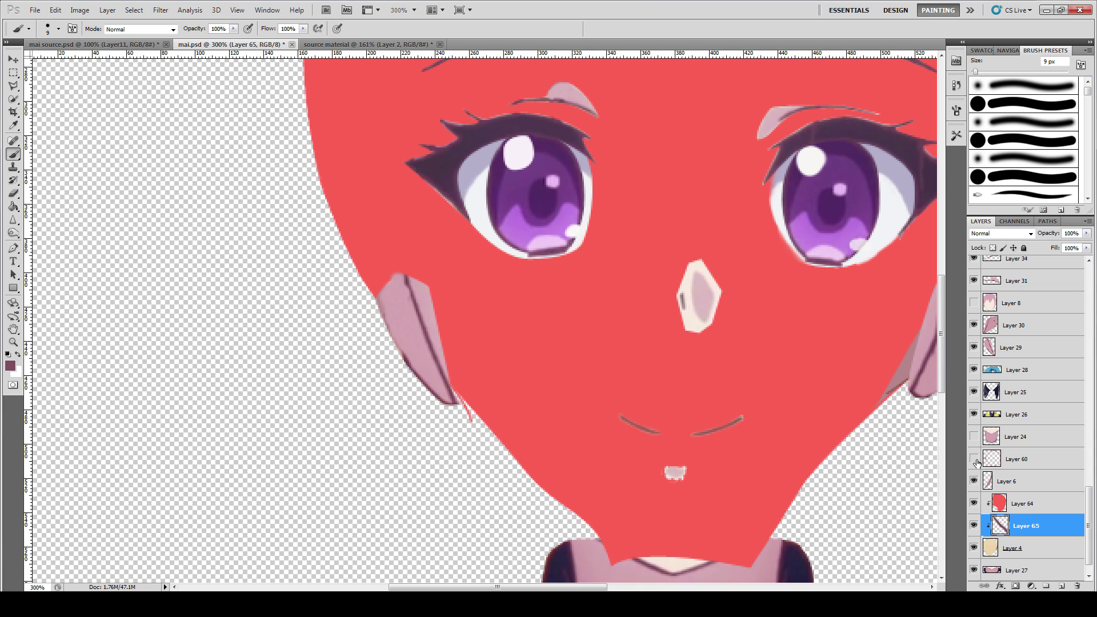
click(974, 504)
click(974, 437)
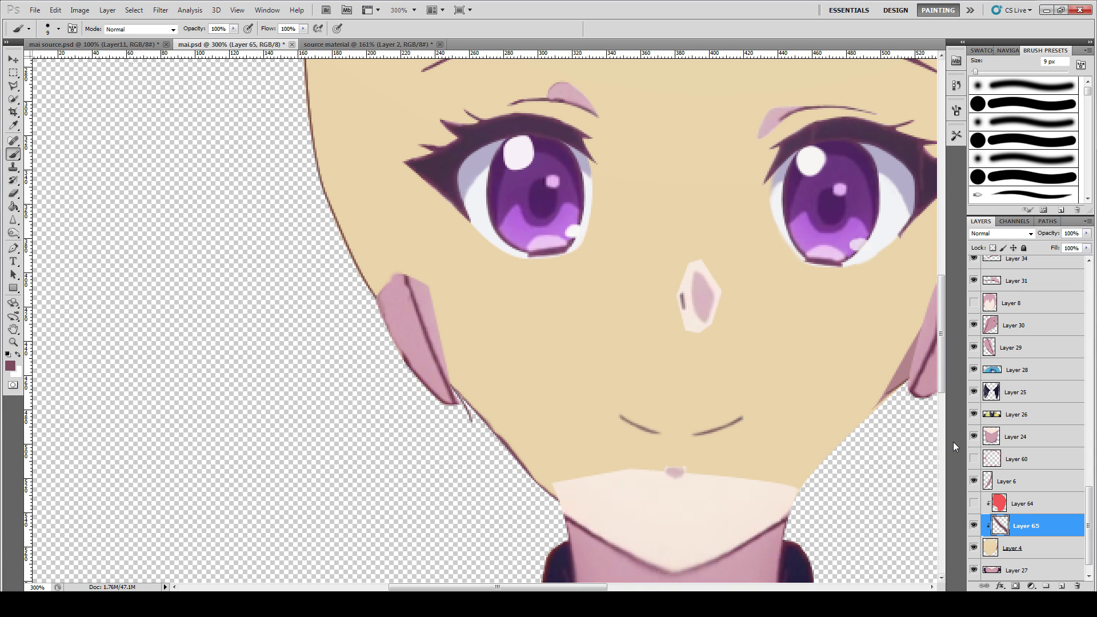
Hide the neck on Layer 24, the clipped outline on Layer 65 and the ears on Layers 30 and 29.
click(974, 437)
scroll(490, 399, right, 5)
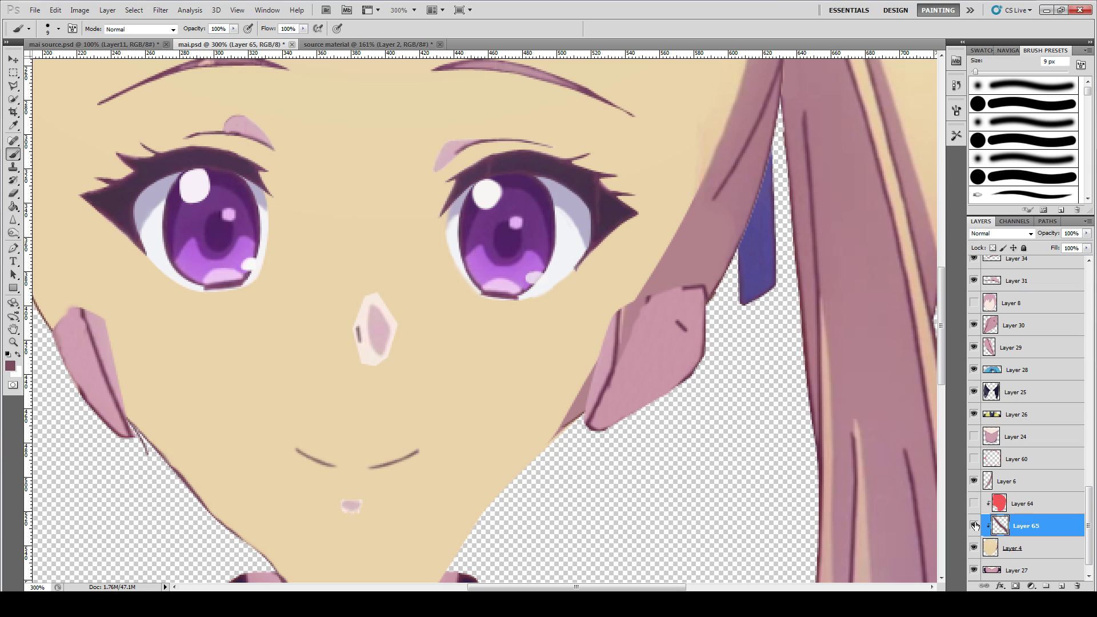
click(974, 526)
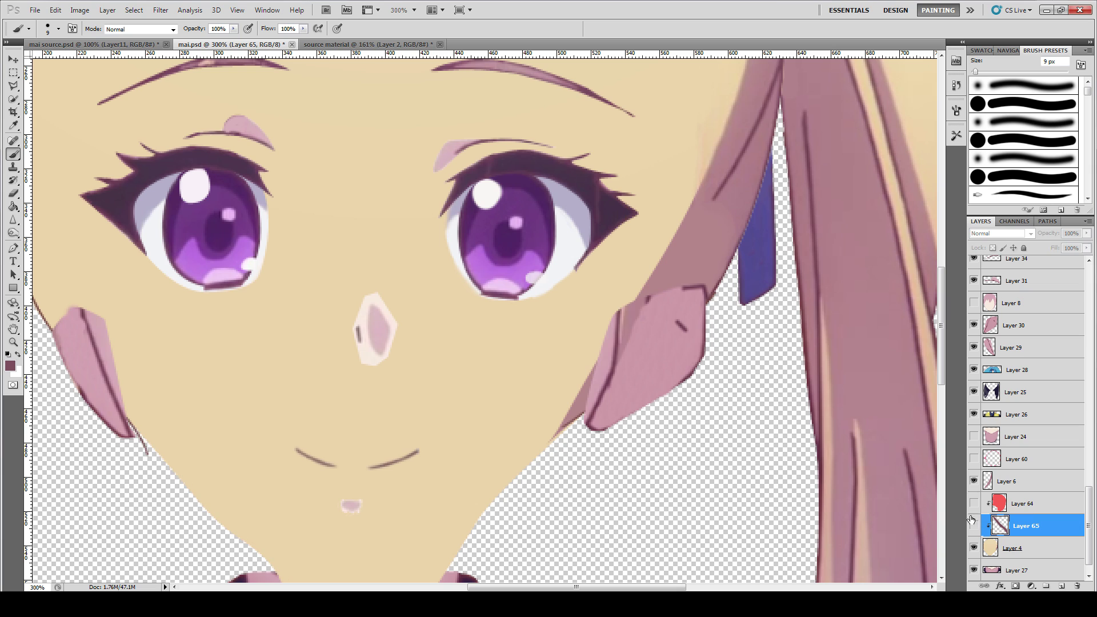
click(974, 325)
click(974, 348)
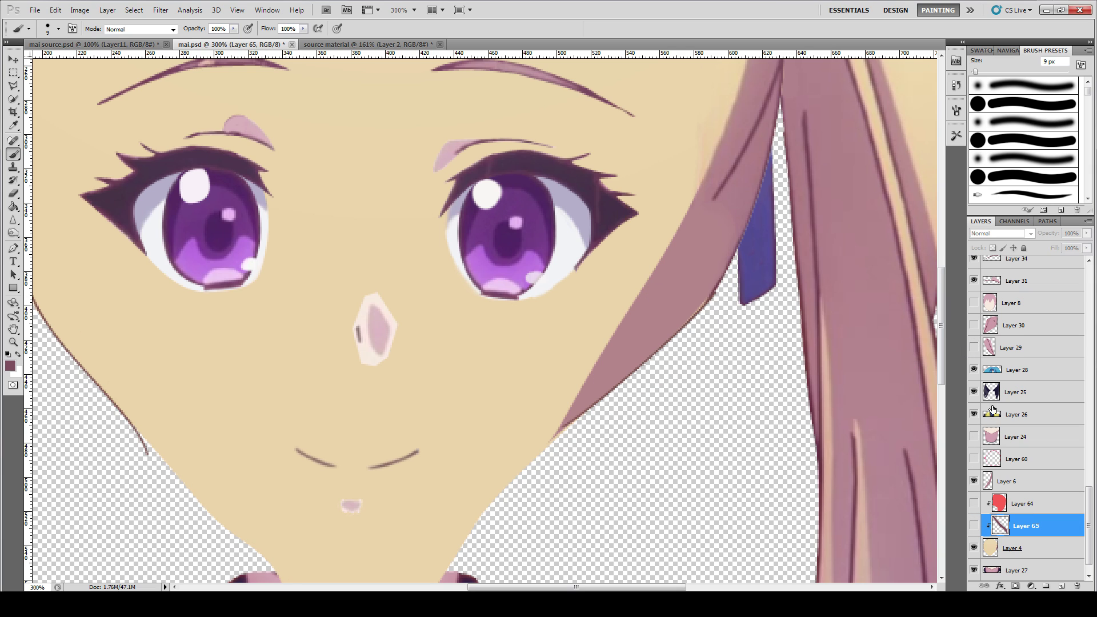
scroll(1017, 448, up, 1)
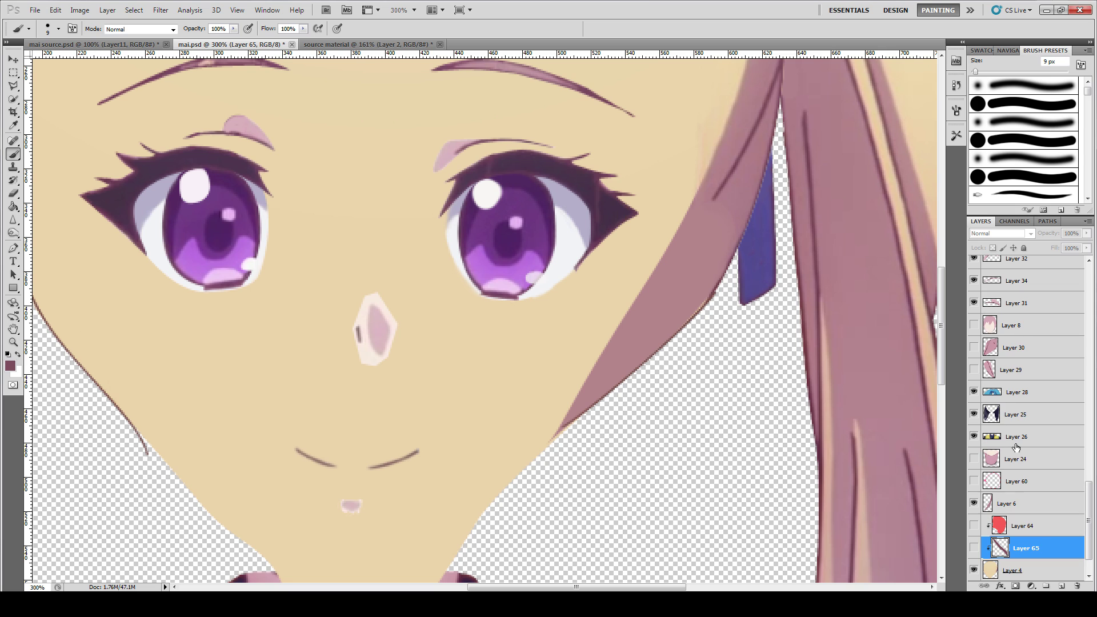
scroll(1003, 445, down, 2)
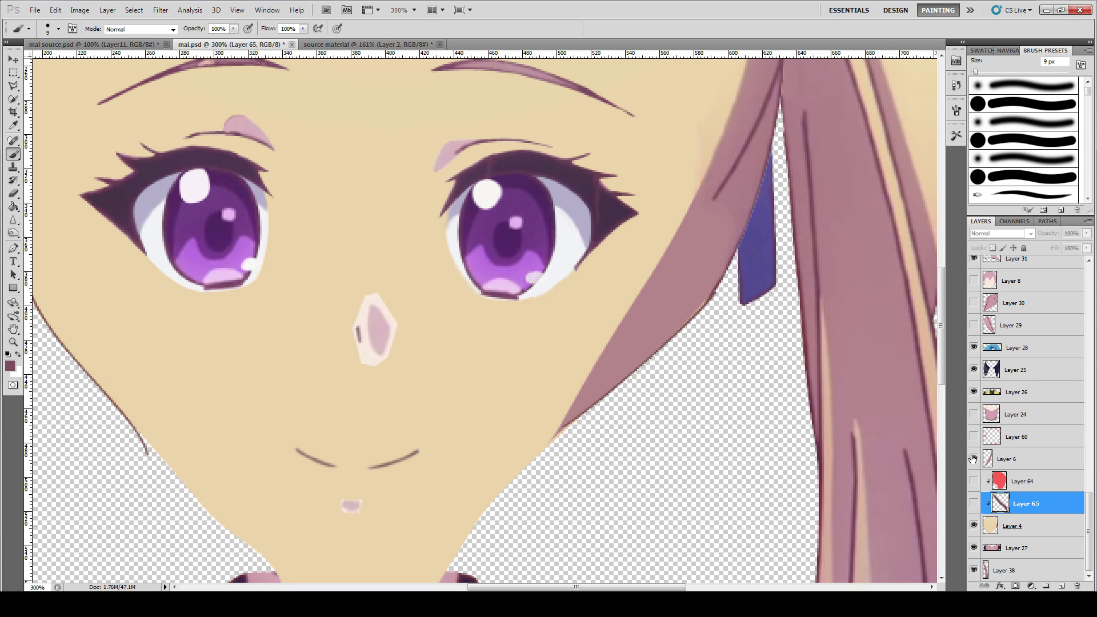
Toggle Layer 6 off and on to compare the pulled-back hair, sample the mauve hair shadow colour and make Layer 6 active.
click(974, 460)
drag(673, 338, 591, 402)
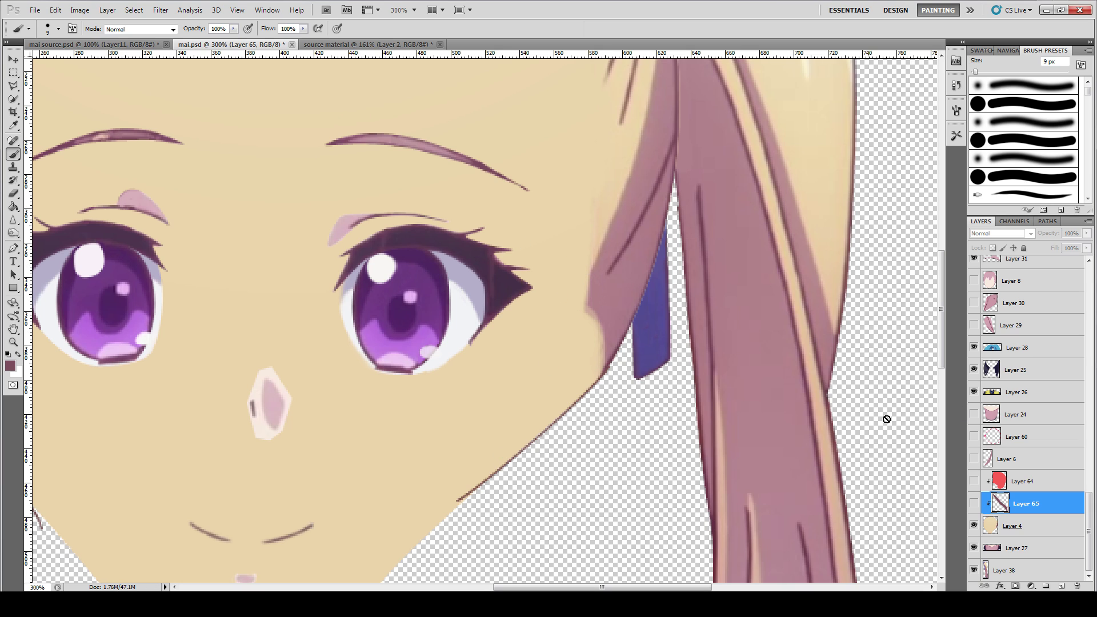
click(973, 459)
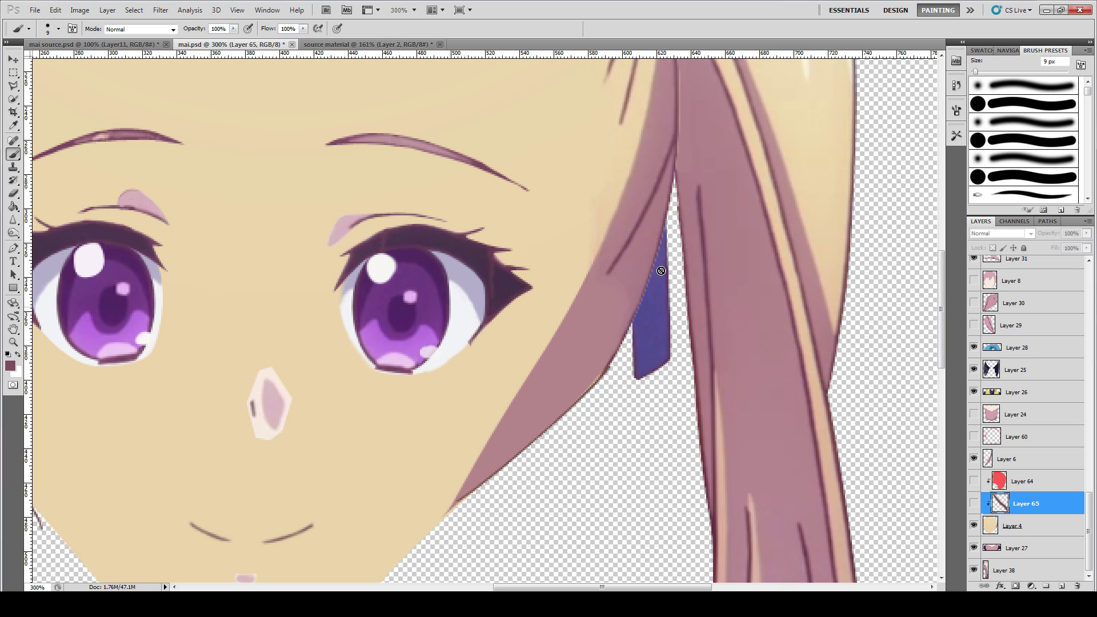
alt+click(698, 308)
click(1047, 462)
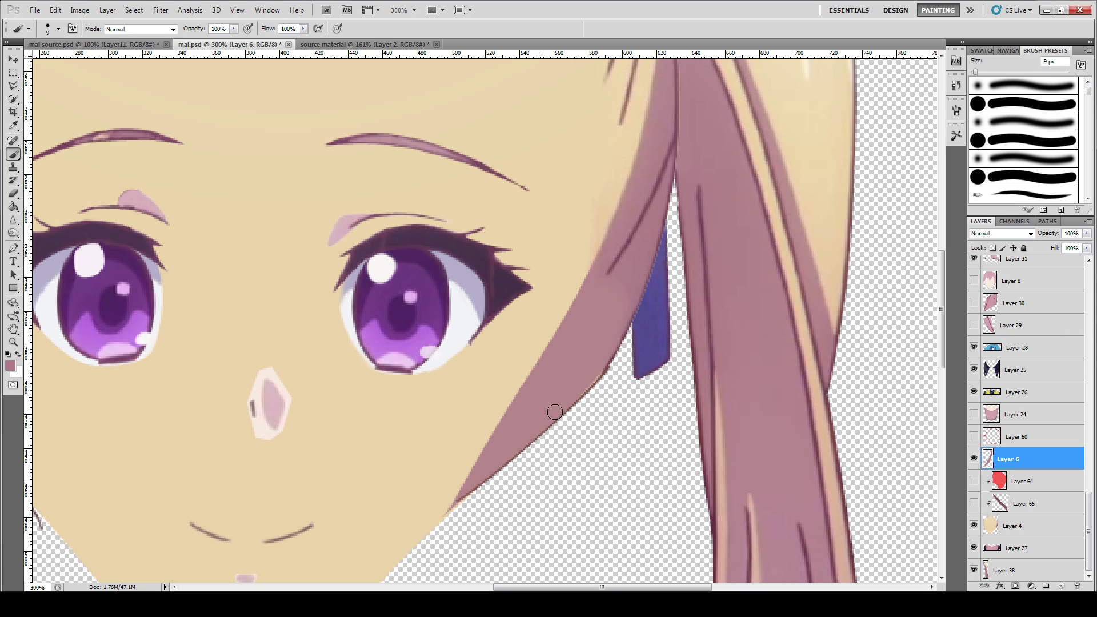
Show the front hair again by turning on Layers 2, 1 and 3.
drag(436, 395, 599, 530)
drag(350, 274, 385, 448)
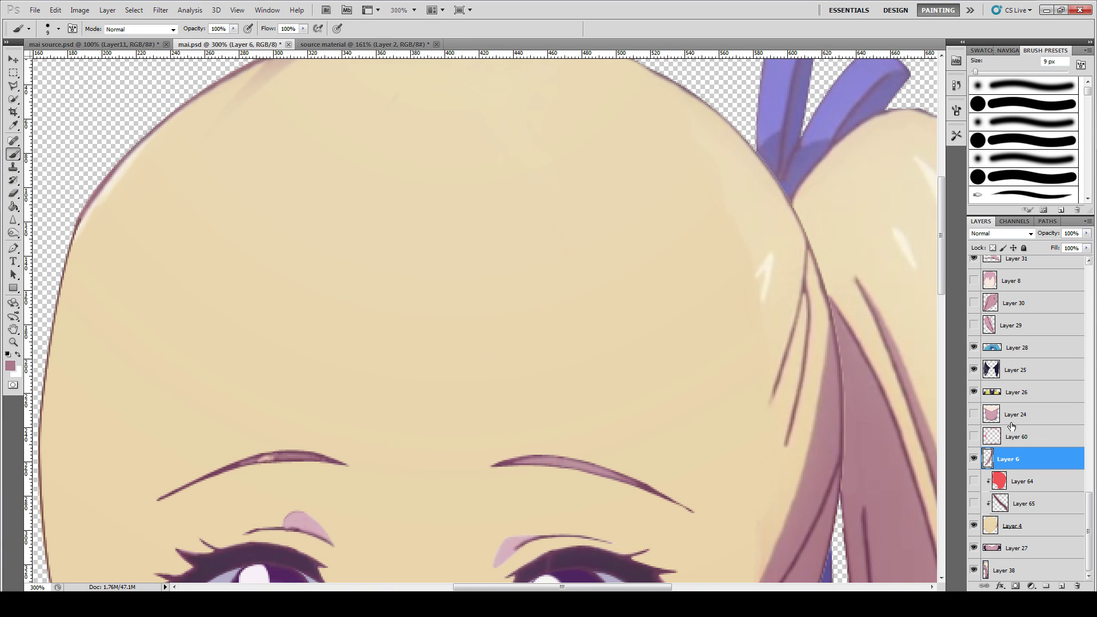
scroll(1003, 422, up, 5)
click(973, 459)
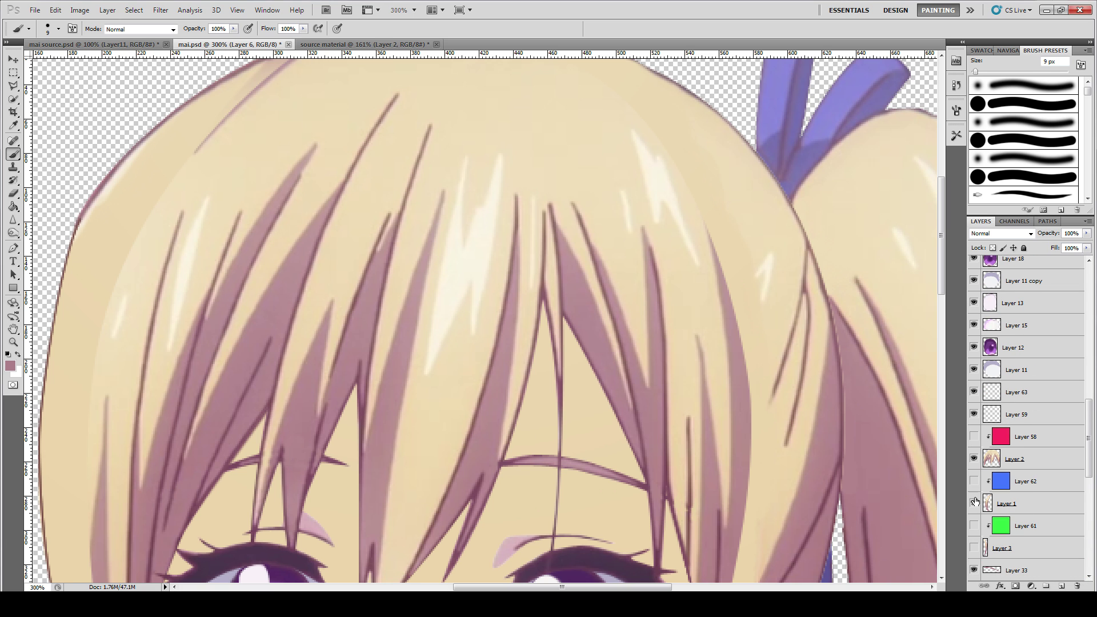
click(973, 503)
click(974, 548)
drag(552, 461, 818, 372)
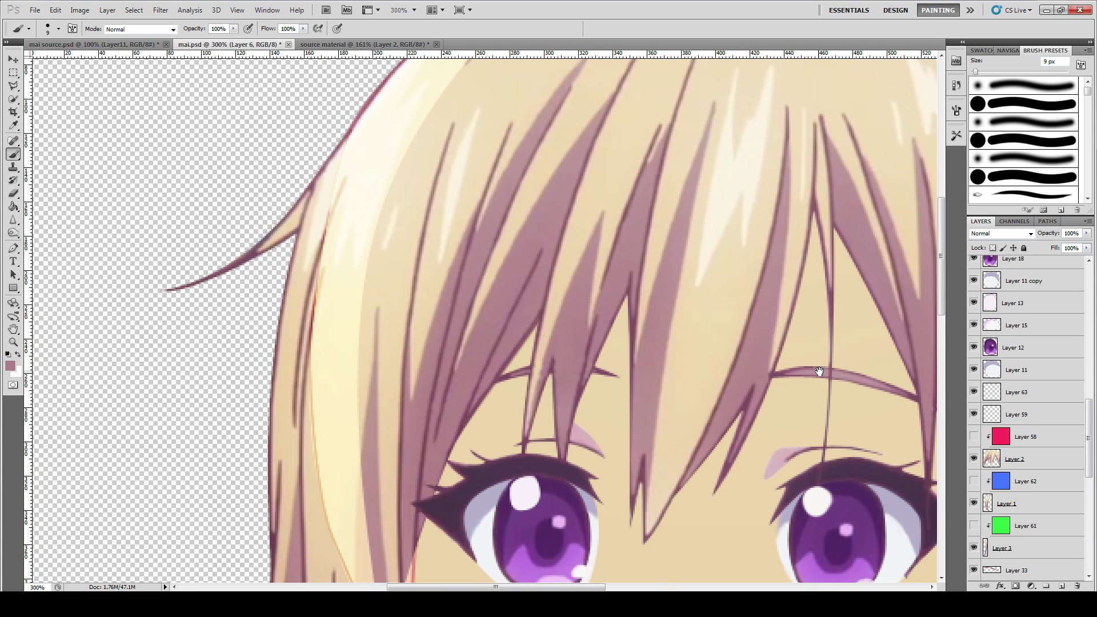
Set the blending mode of the side hair on Layer 1 to Normal.
click(1026, 464)
click(1029, 509)
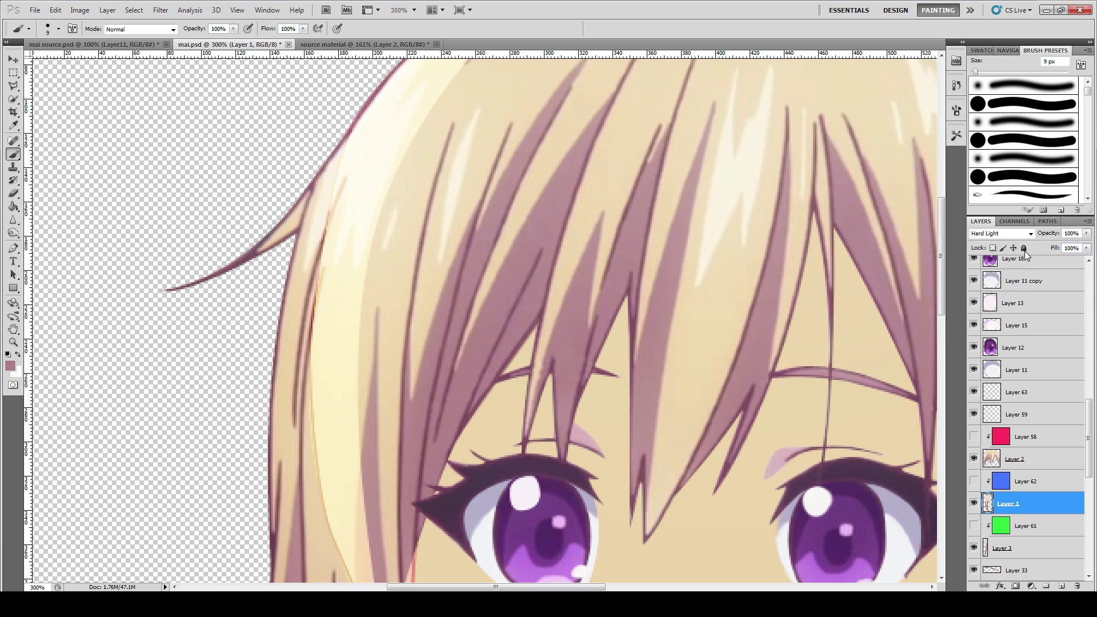
click(1025, 234)
click(1012, 242)
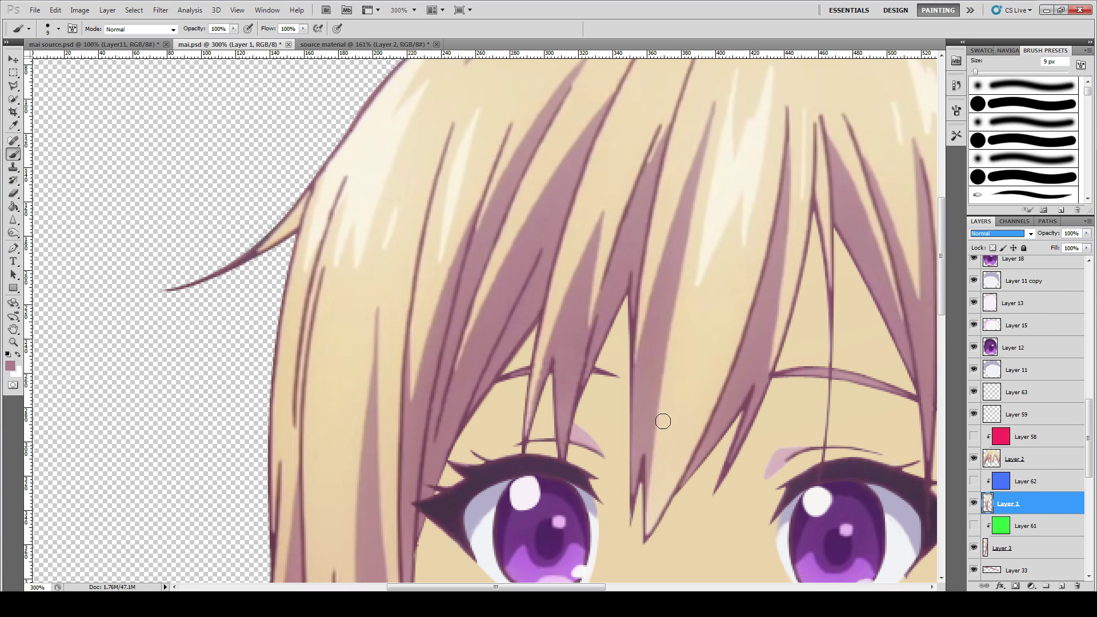
scroll(523, 423, down, 2)
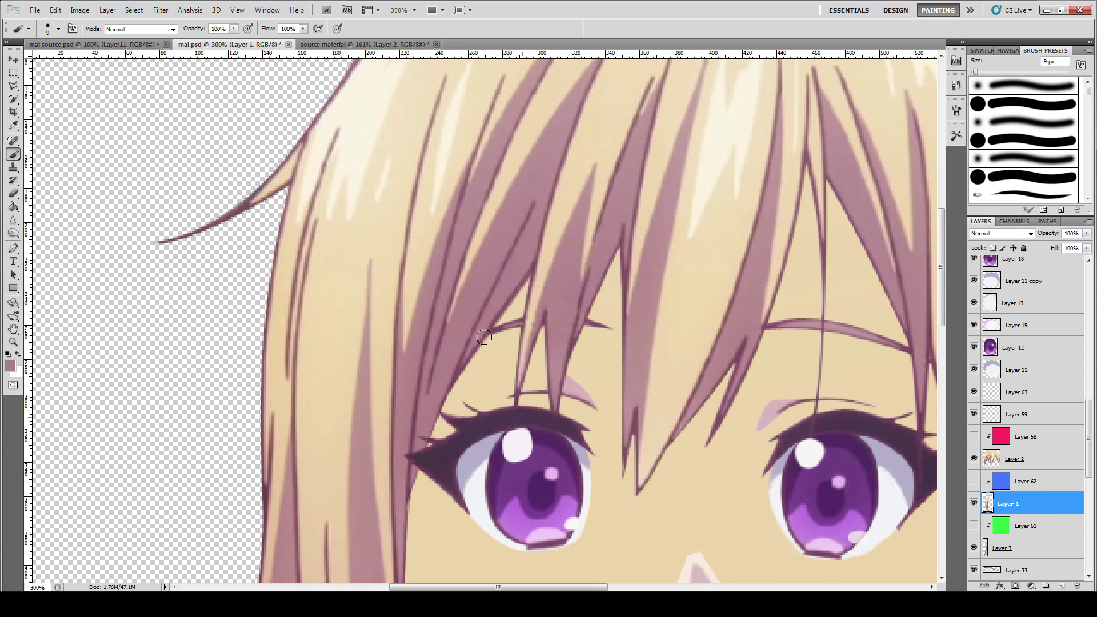
Switch to the source material document and add a new empty layer directly above Layer11.
click(360, 44)
drag(322, 295, 406, 308)
scroll(484, 394, up, 2)
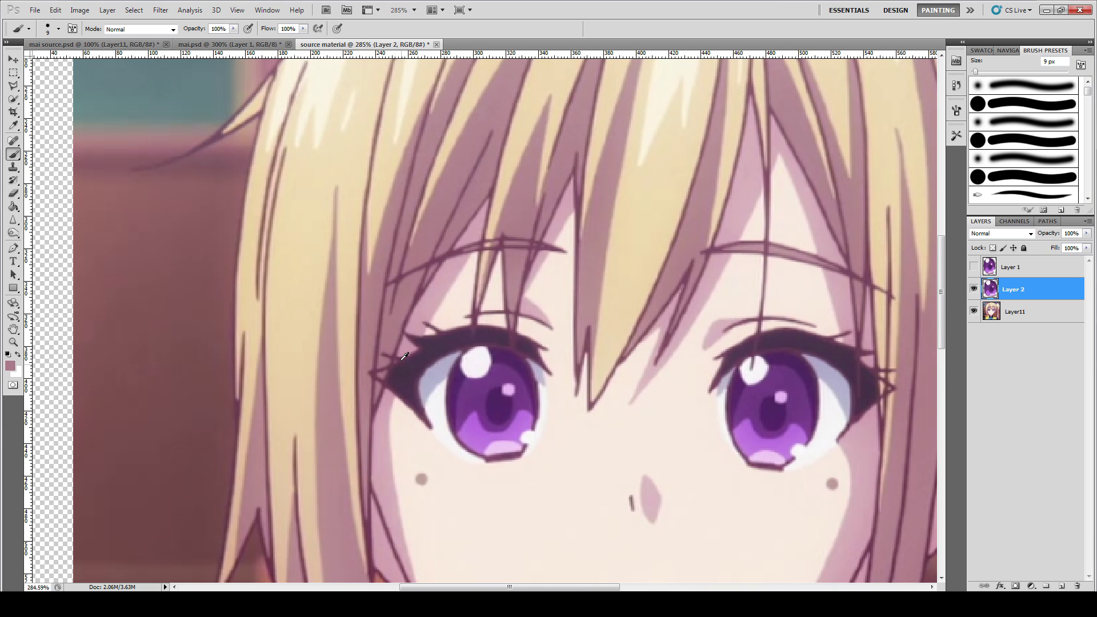
scroll(398, 363, up, 1)
drag(373, 308, 408, 321)
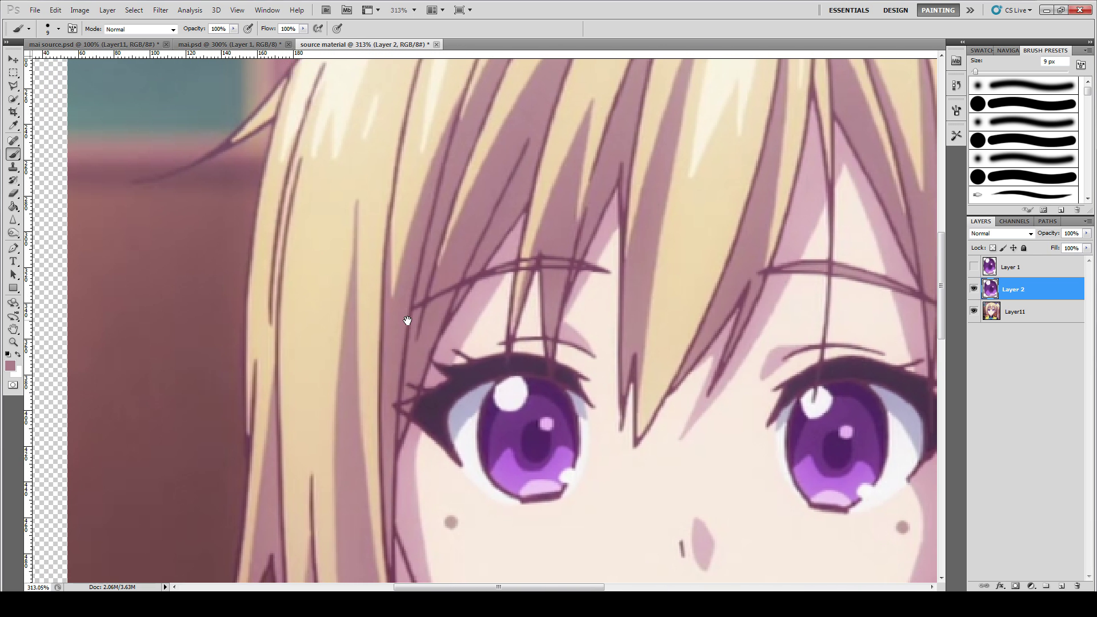
click(13, 86)
click(13, 141)
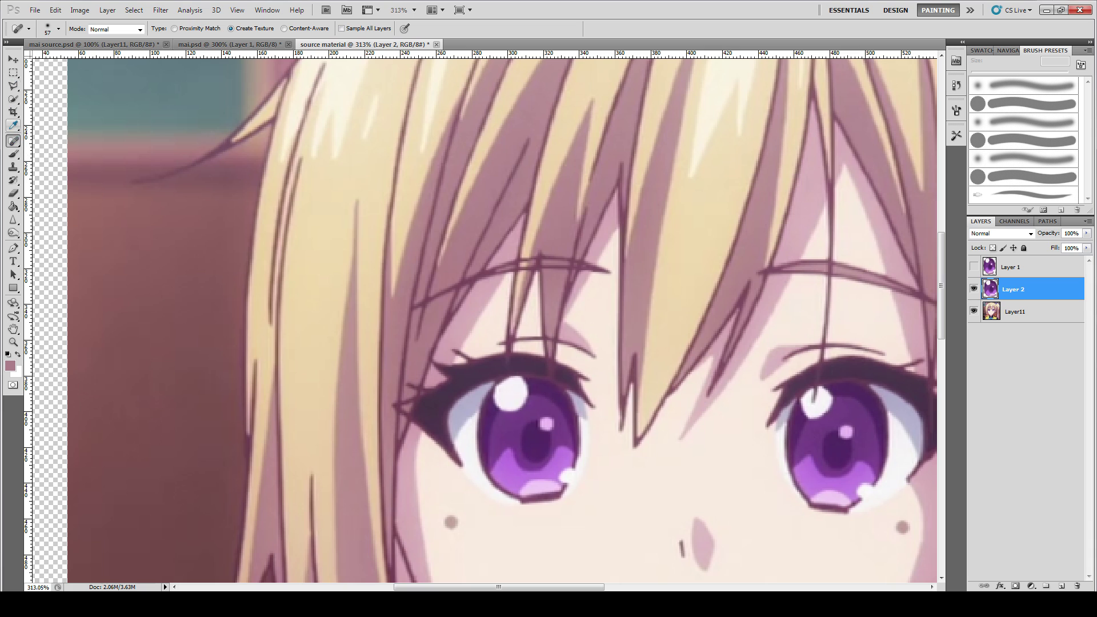
click(1029, 313)
key(ctrl+shift+n)
key(Return)
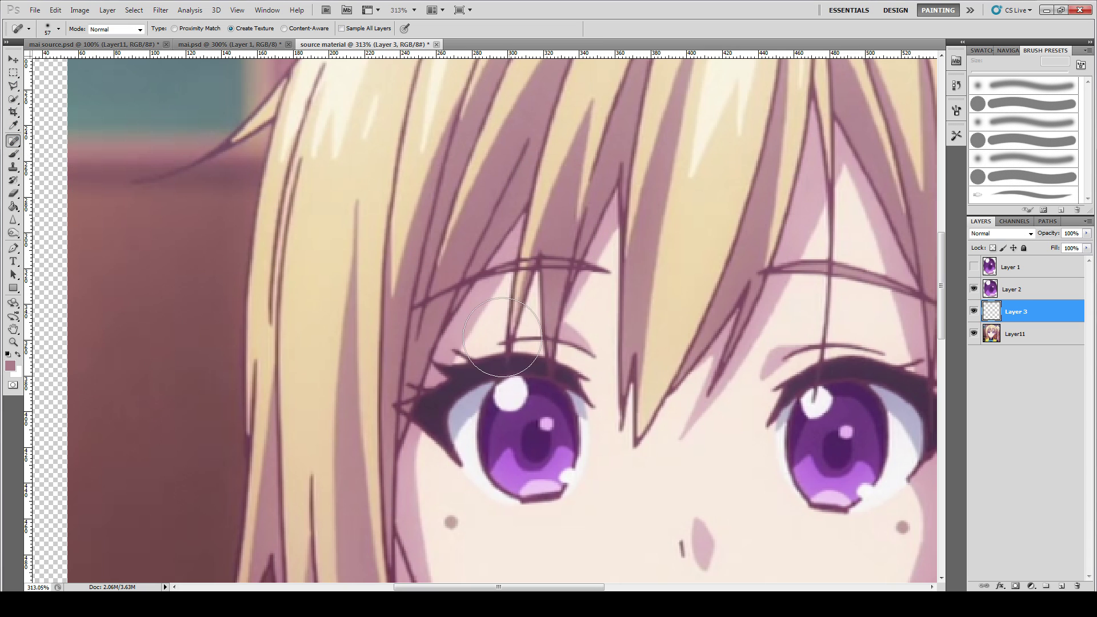
Set the foreground colour to a bright pinkish red.
mouse_move(430, 170)
mouse_down()
mouse_move(389, 321)
mouse_move(428, 233)
mouse_up()
key(i)
click(11, 365)
click(916, 329)
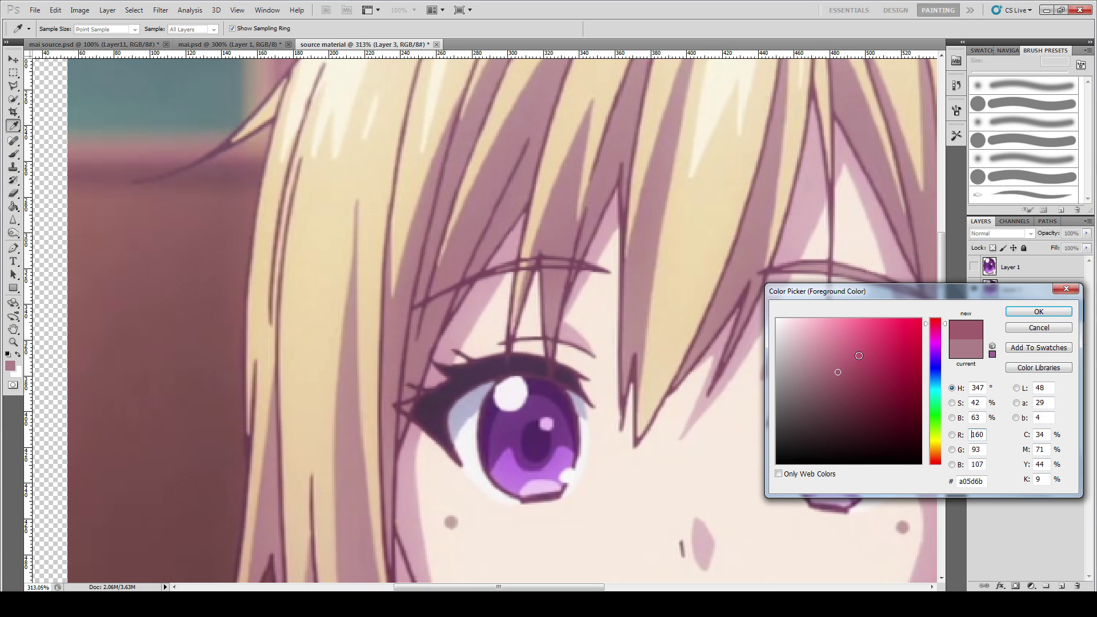
click(1026, 313)
key(j)
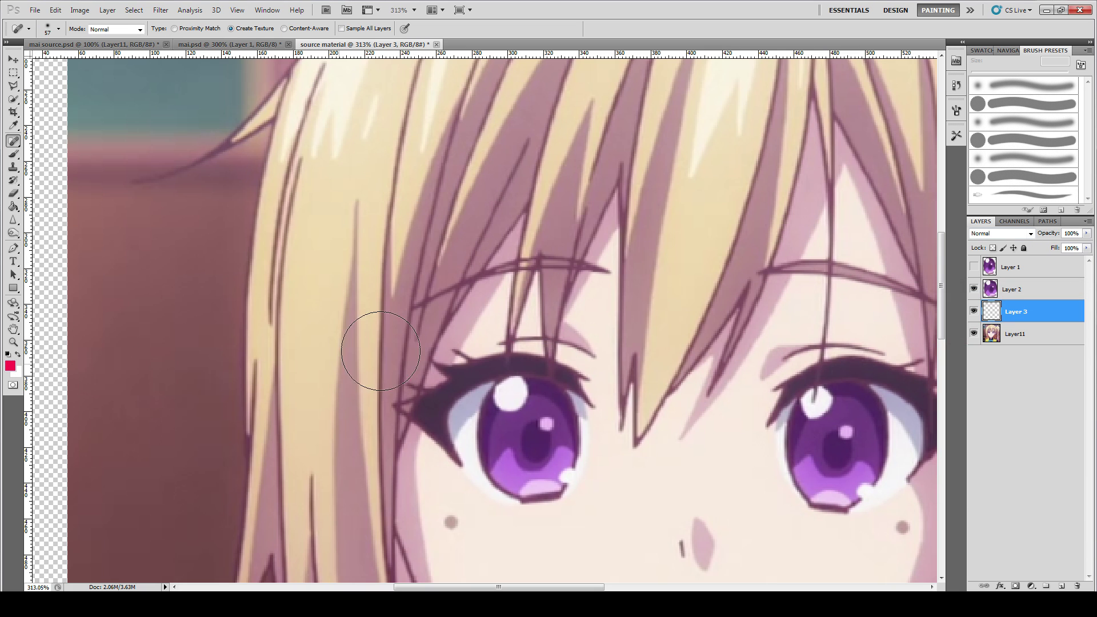
Try marking the side hair beside the left eye with freehand red strokes on the new layer, undoing the attempts.
right_click(423, 346)
drag(424, 349, 406, 356)
mouse_move(400, 290)
mouse_down()
mouse_move(372, 368)
mouse_move(407, 227)
mouse_up()
mouse_move(426, 168)
mouse_down()
mouse_move(494, 204)
mouse_move(343, 375)
mouse_up()
click(12, 155)
drag(465, 231, 354, 407)
key(ctrl+z)
drag(498, 172, 426, 317)
key(ctrl+z)
mouse_move(474, 217)
mouse_down()
mouse_move(429, 335)
mouse_move(512, 141)
mouse_move(422, 307)
mouse_move(386, 424)
mouse_up()
key(ctrl+z)
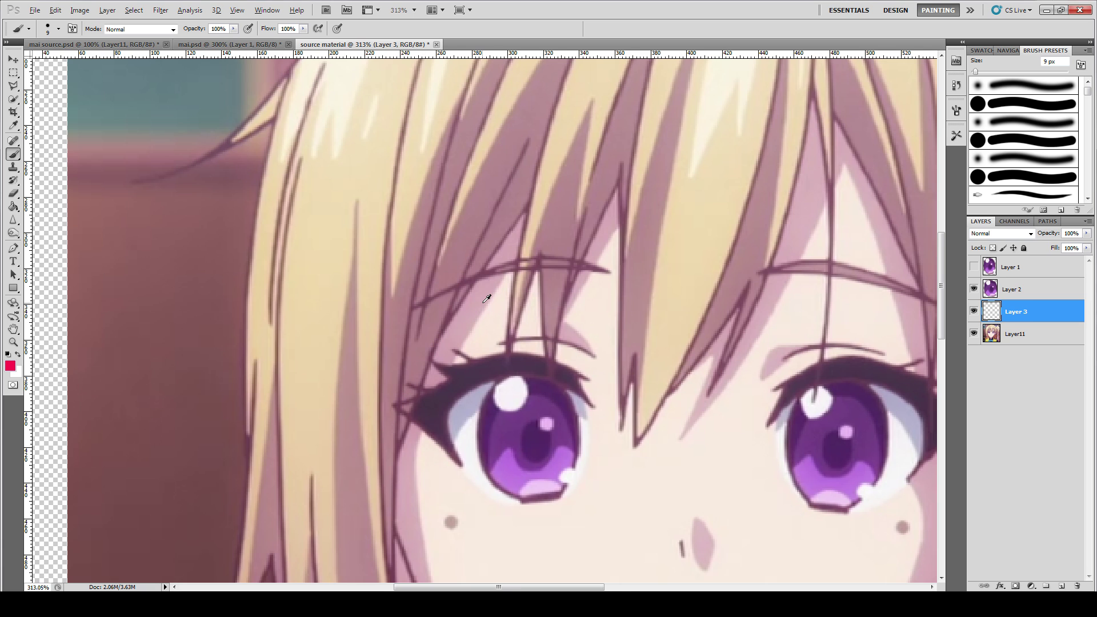
Circle the side hair section beside the left eye with a 9 px red brush, and undo the marking.
scroll(472, 311, down, 2)
mouse_move(527, 159)
mouse_down()
mouse_move(440, 343)
mouse_move(405, 468)
mouse_move(471, 210)
mouse_move(511, 224)
mouse_move(530, 175)
mouse_move(519, 112)
mouse_move(446, 115)
mouse_move(340, 195)
mouse_move(282, 451)
mouse_move(315, 538)
mouse_move(391, 534)
mouse_up()
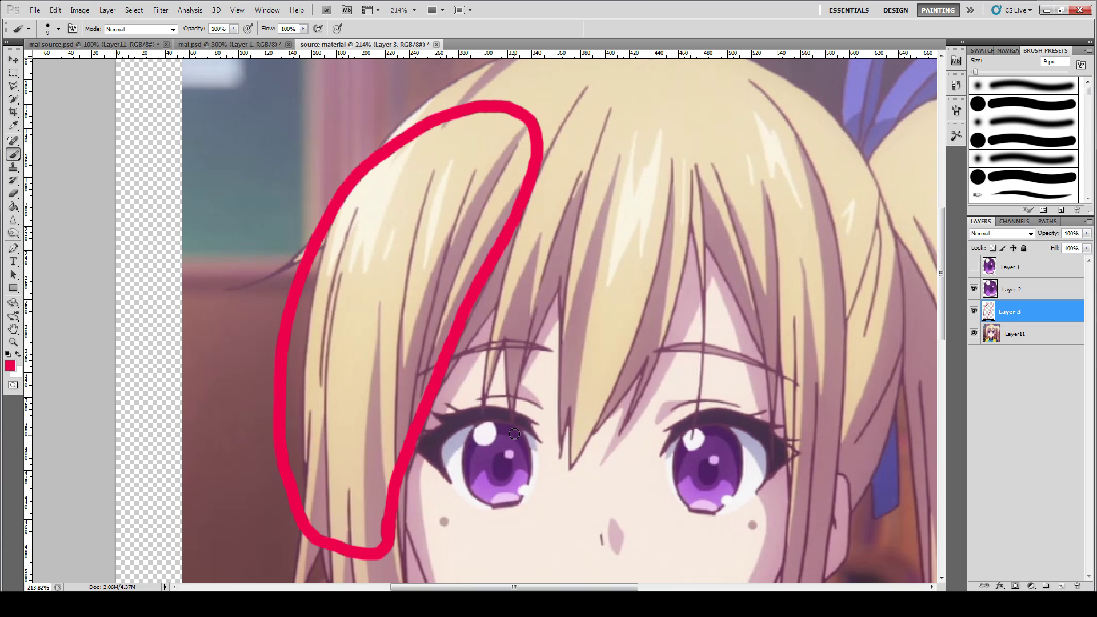
key(ctrl+z)
key(ctrl+z)
key(ctrl+z)
key(ctrl+alt+z)
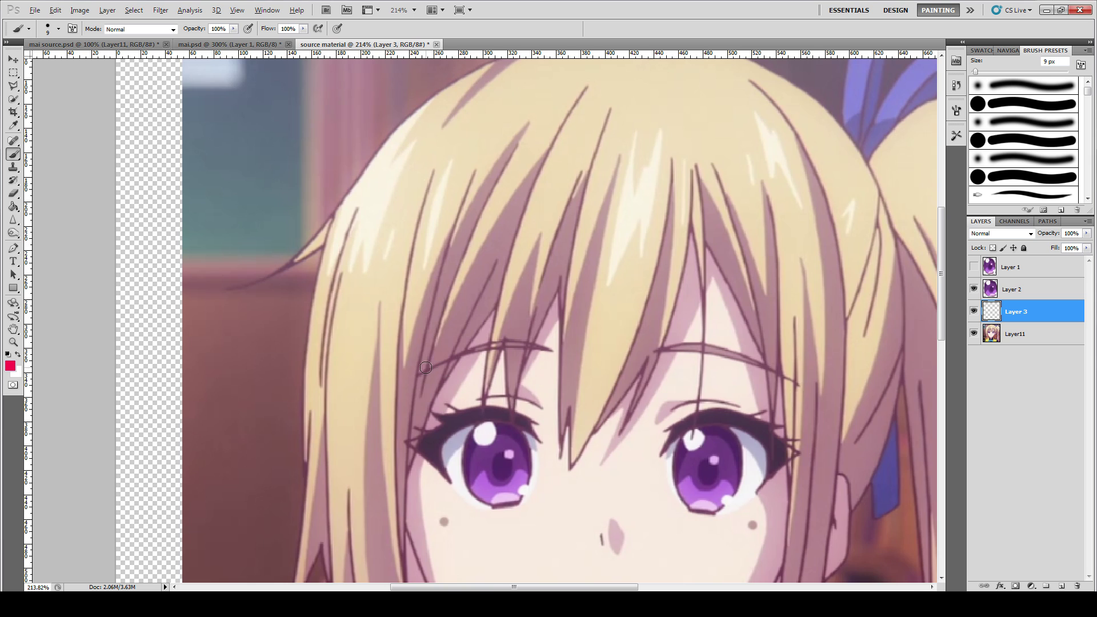
Try to clone hair shading over the left eyebrow where it crosses the fringe on Layer11, using an 8 px Clone Stamp.
scroll(426, 367, up, 5)
scroll(426, 367, down, 3)
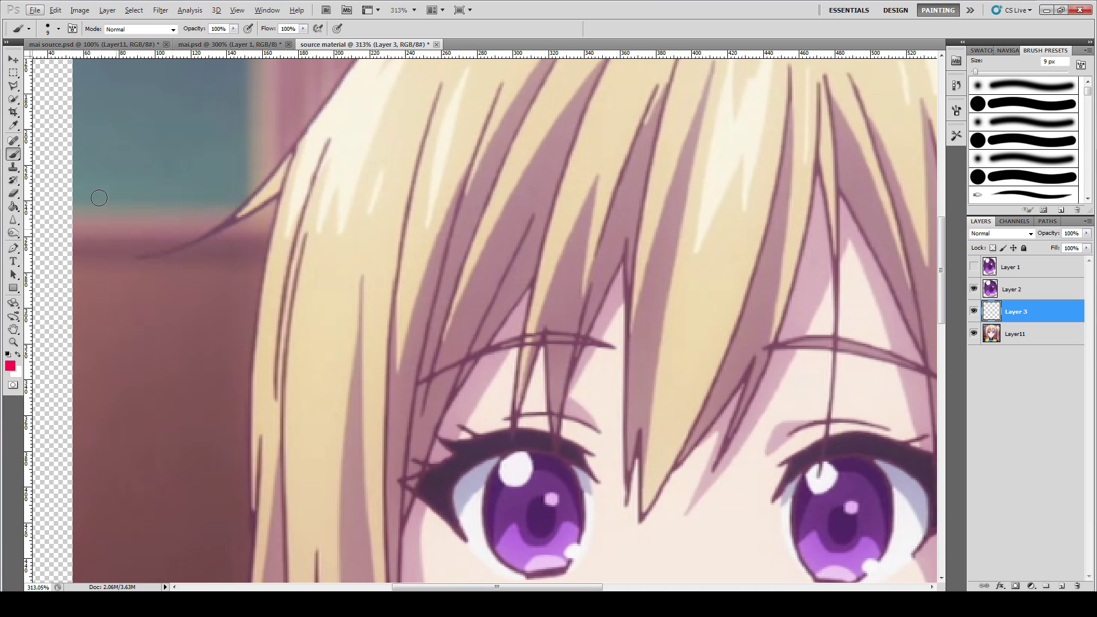
key(alt)
click(1006, 337)
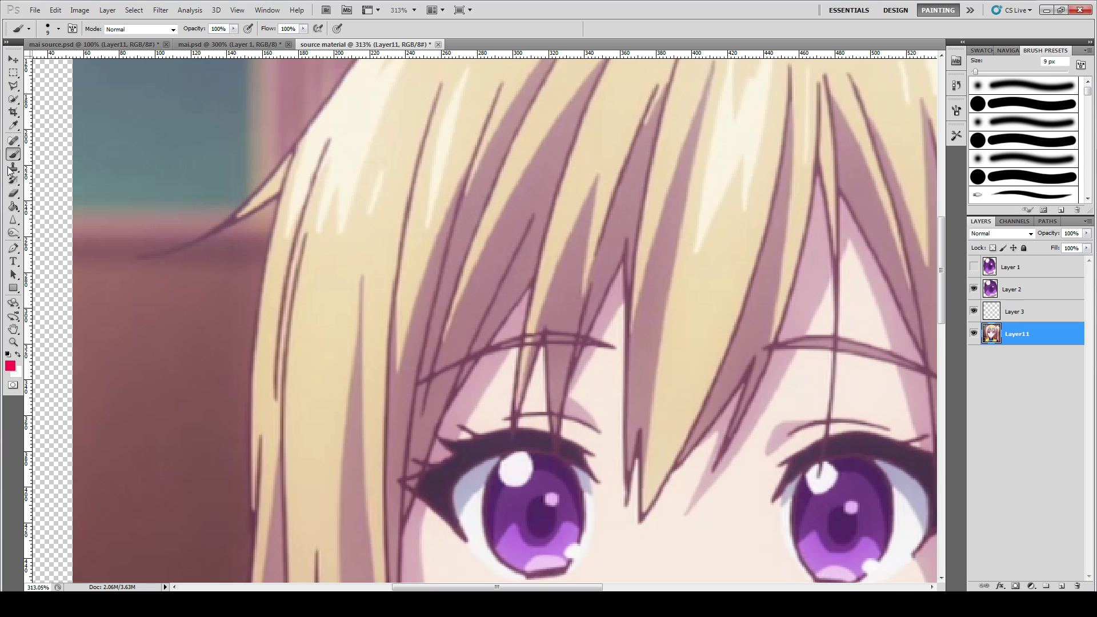
alt+click(464, 347)
click(14, 167)
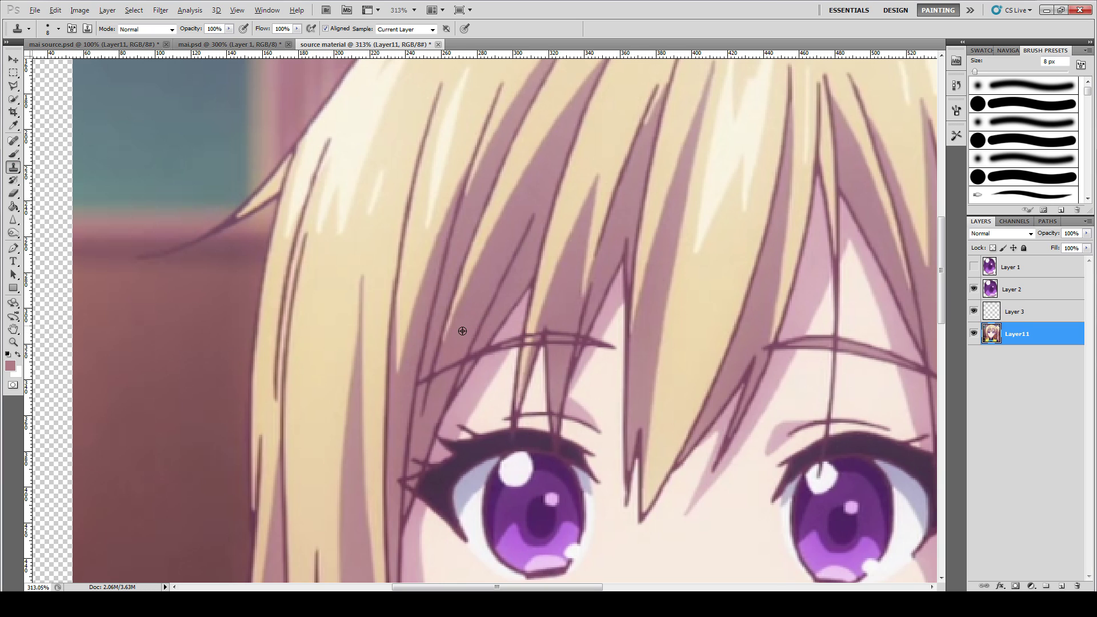
mouse_move(448, 353)
mouse_down()
mouse_move(452, 366)
mouse_move(417, 381)
mouse_up()
key(ctrl+z)
drag(663, 376, 538, 367)
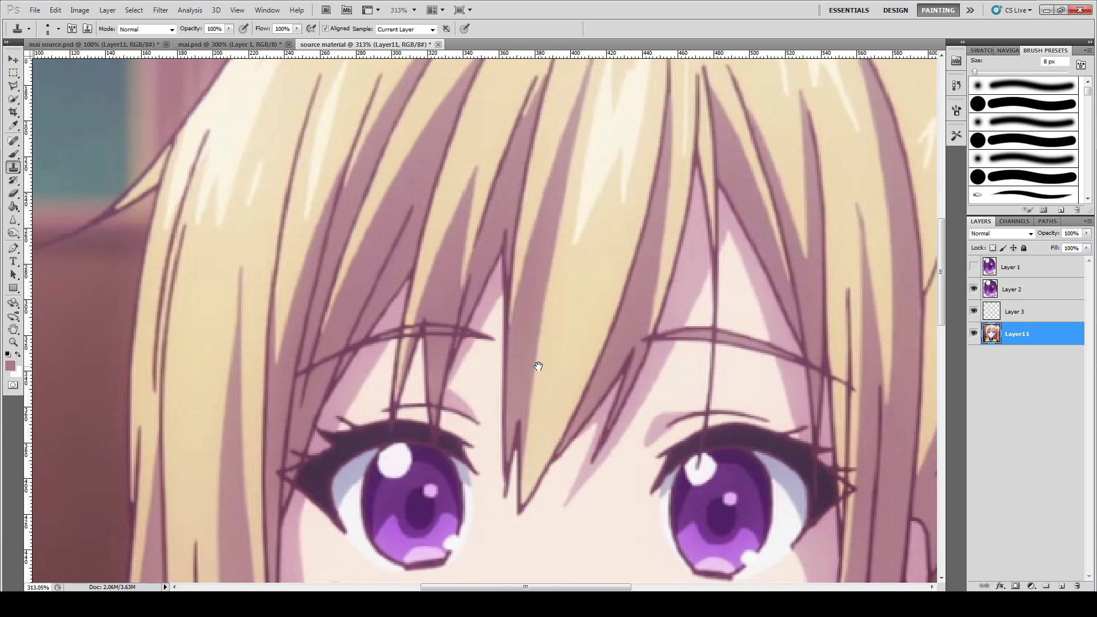
alt+click(442, 306)
drag(438, 336, 444, 328)
Try to clone out the thin hair strand overlapping the right eye's white highlight on Layer11.
drag(606, 460, 360, 330)
scroll(485, 229, down, 3)
key(ctrl+r)
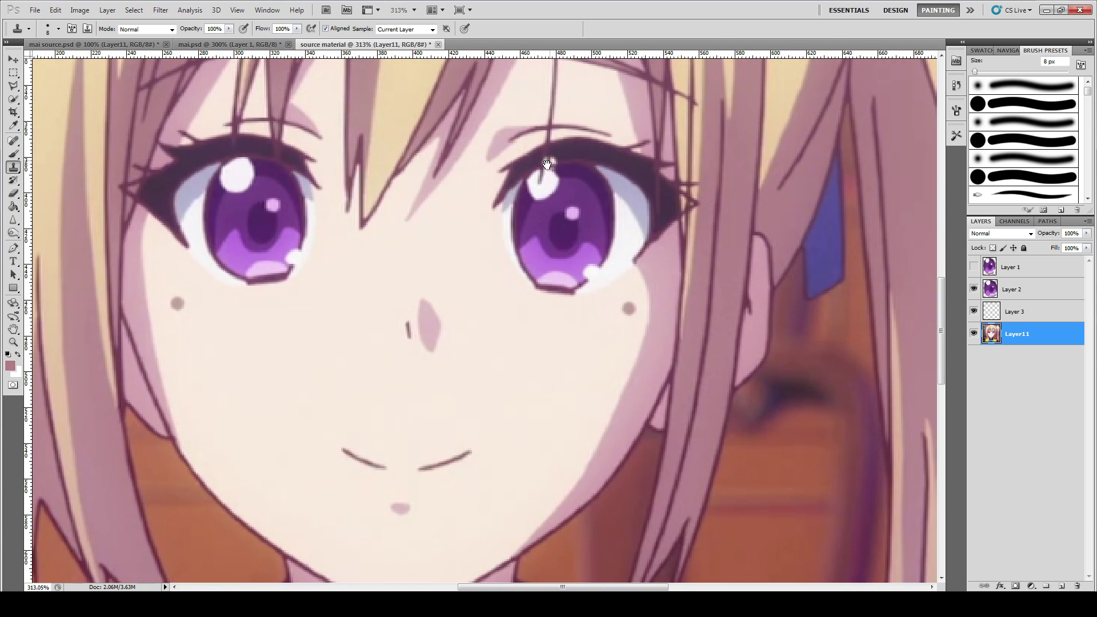
drag(549, 169, 527, 205)
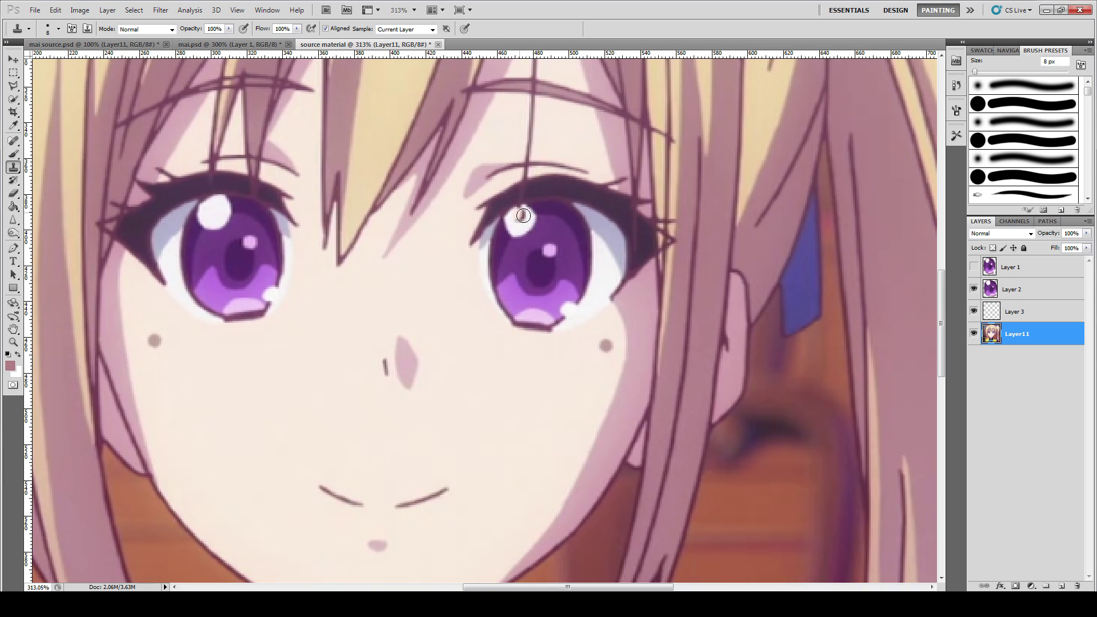
click(518, 222)
drag(524, 202, 517, 215)
scroll(400, 306, down, 5)
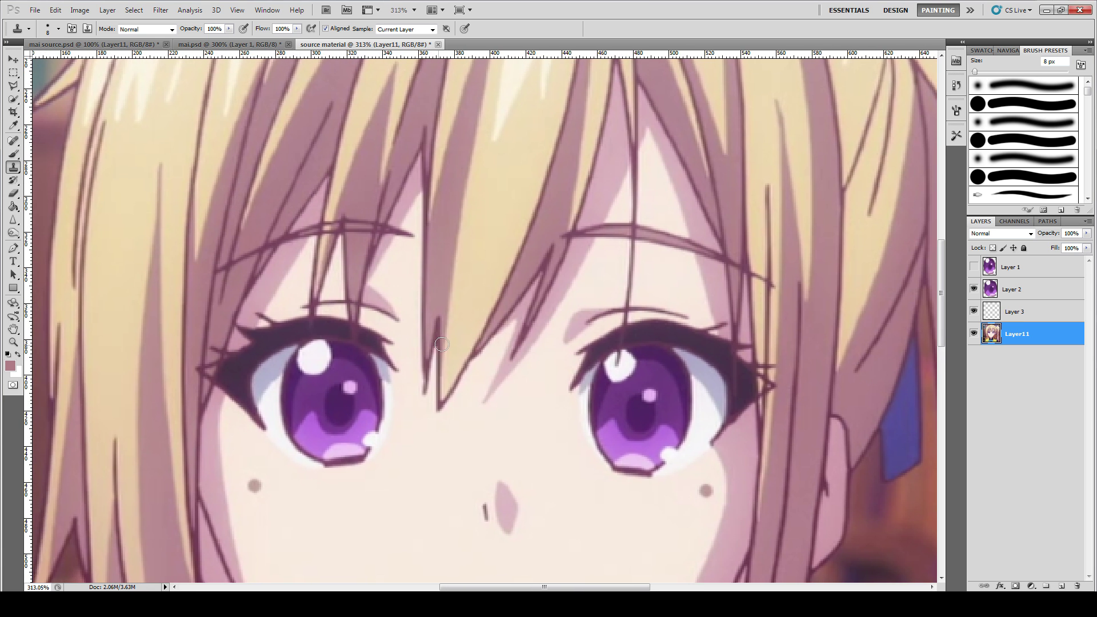
scroll(448, 338, up, 3)
key(alt)
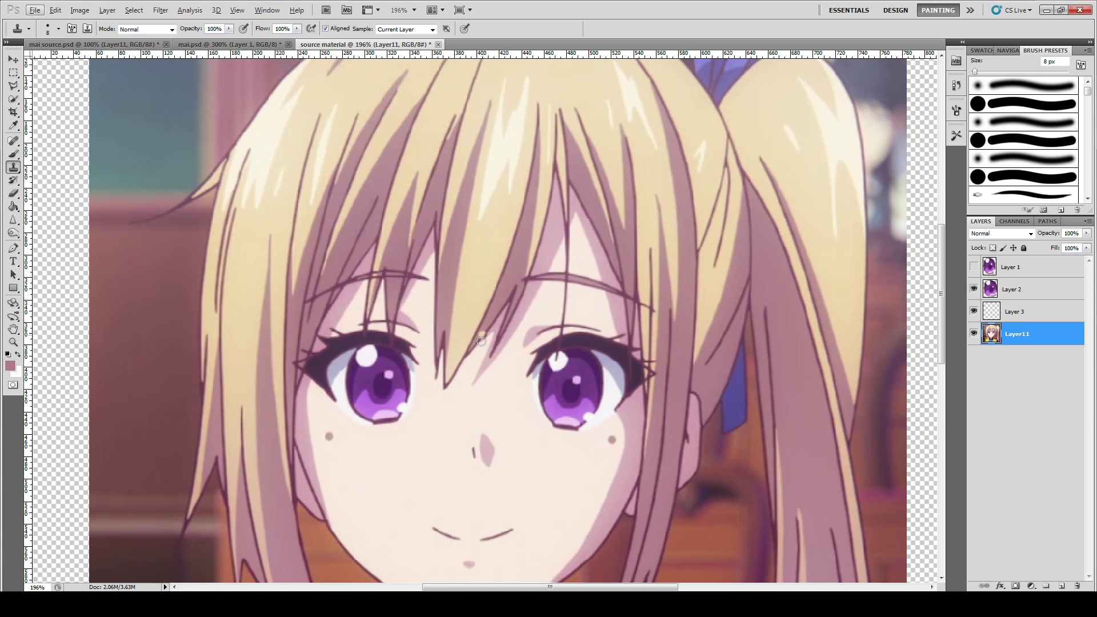
click(522, 323)
drag(672, 196, 549, 295)
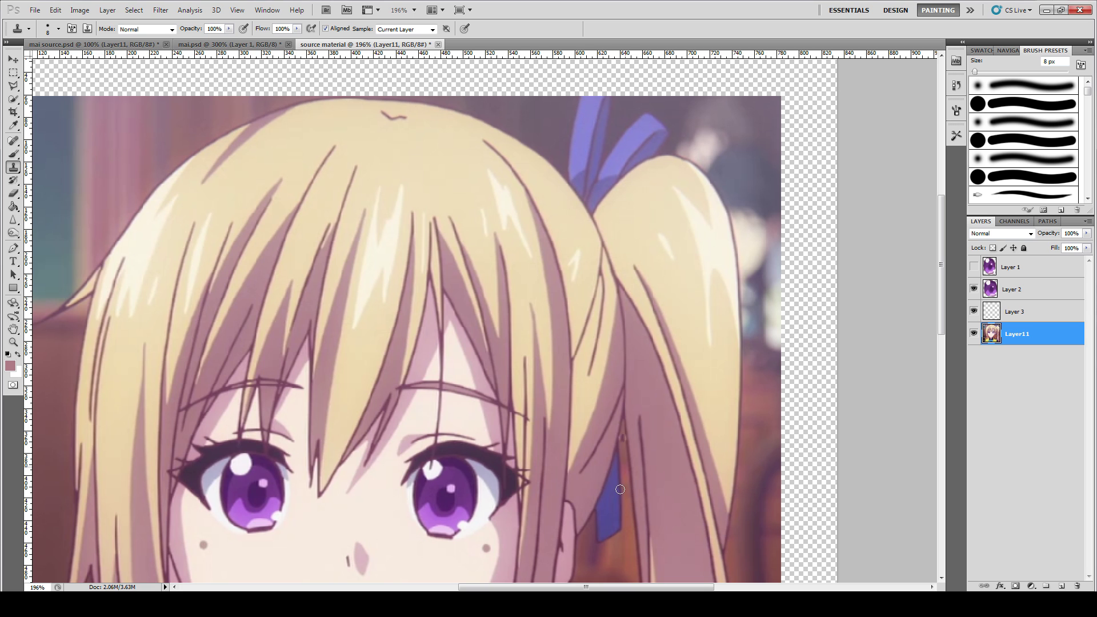
Return to the mai.psd document and hide the back hair base on Layer 4.
click(266, 44)
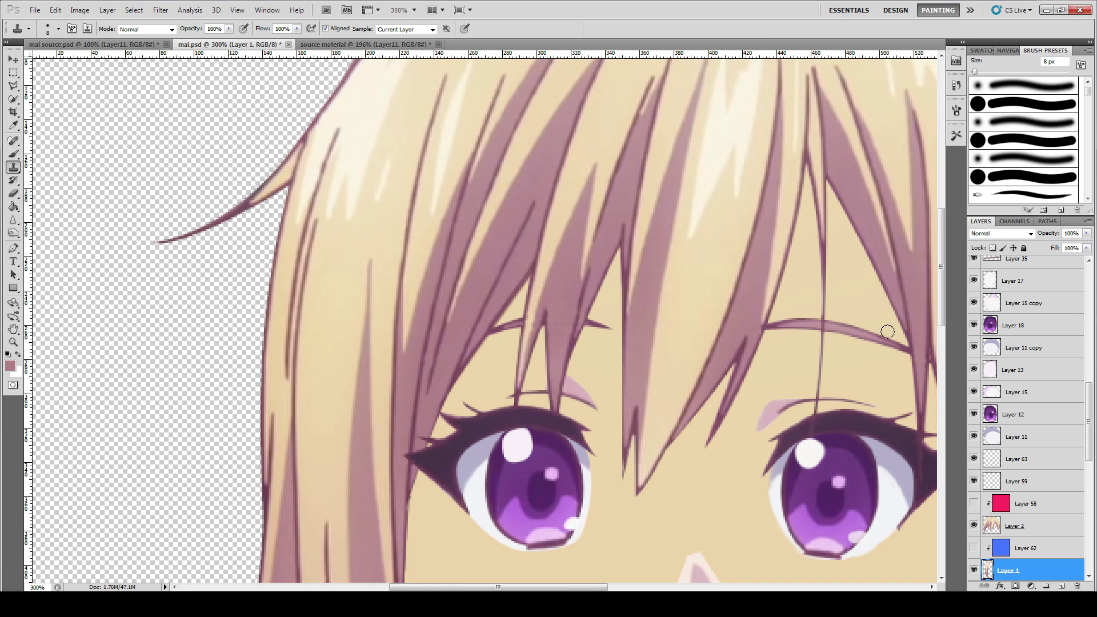
drag(800, 349, 483, 255)
scroll(484, 255, down, 3)
drag(668, 201, 646, 237)
scroll(1031, 457, down, 10)
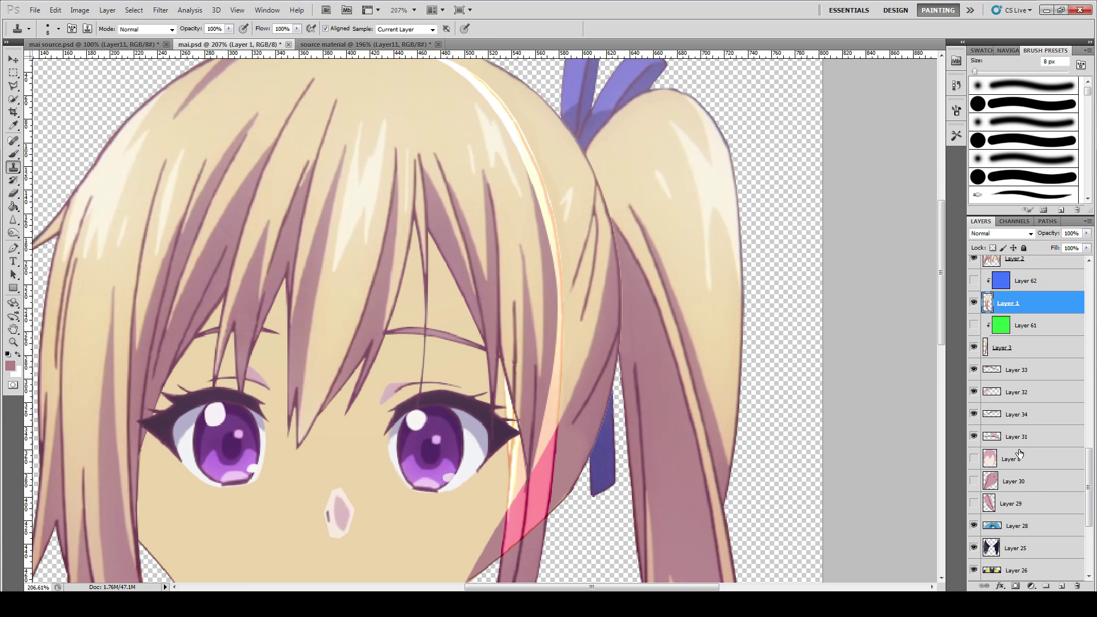
click(973, 549)
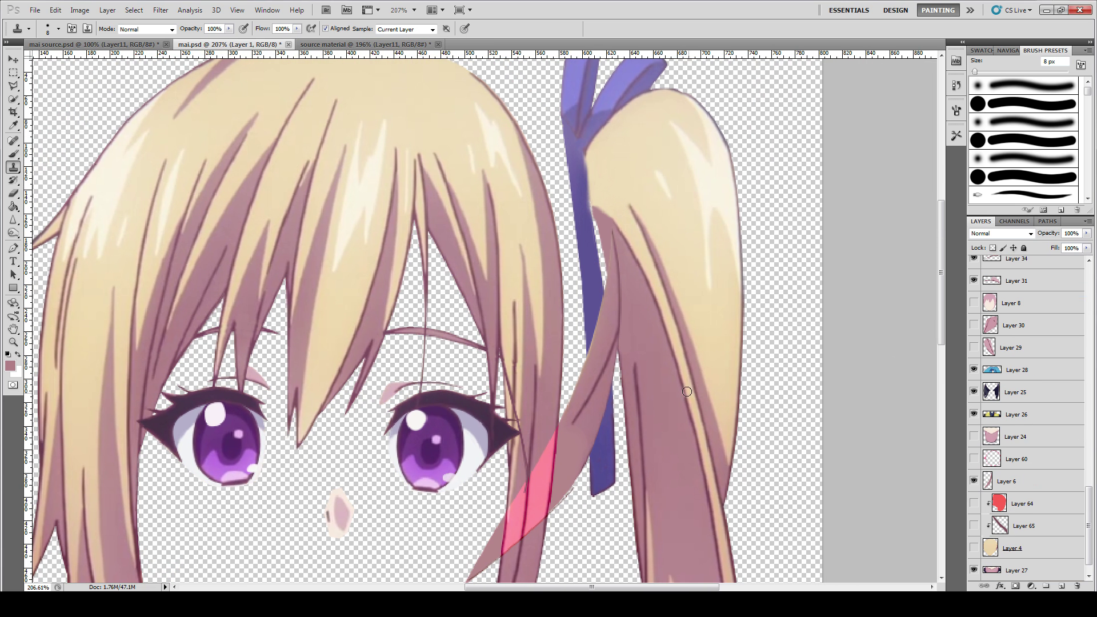
Select the pulled-back hair piece on Layer 6 with the Move tool and hide that layer.
click(13, 58)
ctrl+click(779, 422)
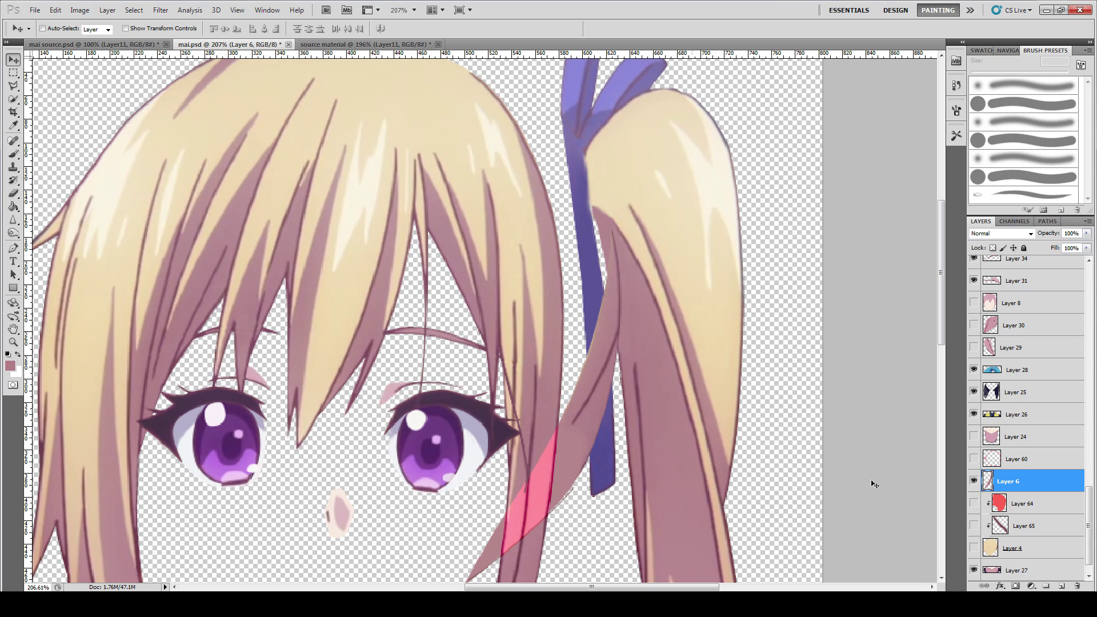
click(975, 482)
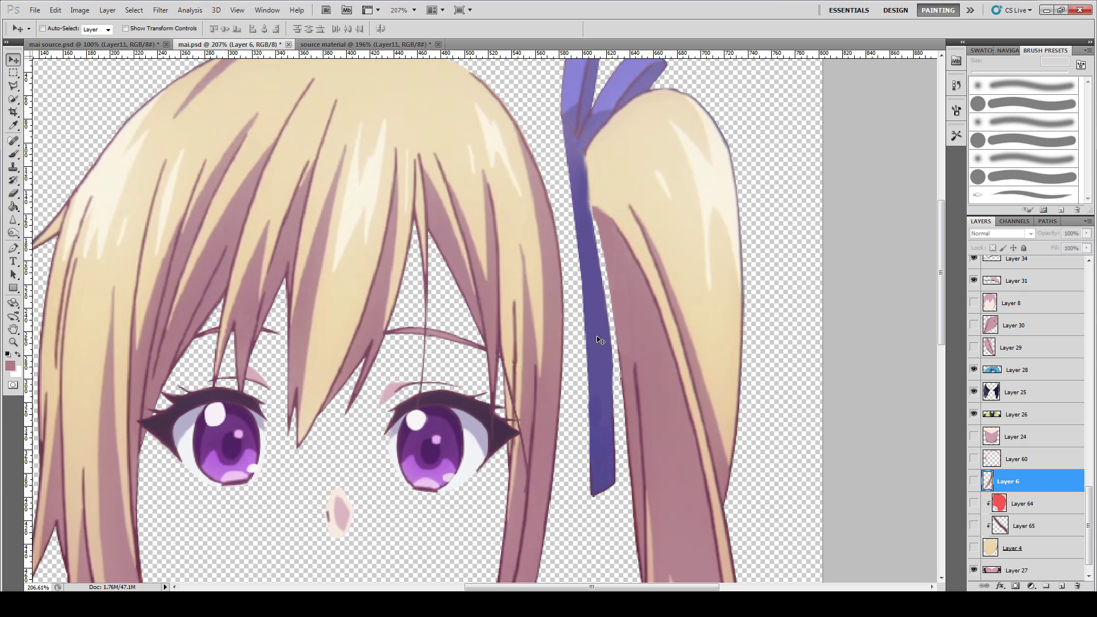